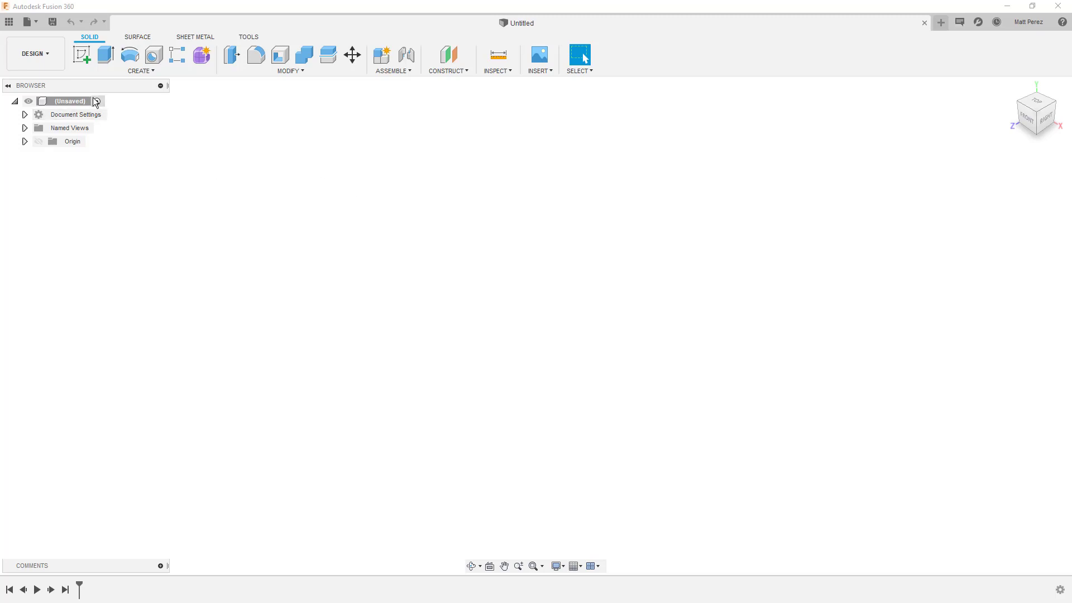
Sketch a 50 × 150 mm center rectangle at the origin on the ground plane.
{"action": "left_click", "coordinate": [83, 54]}
{"action": "left_click", "coordinate": [529, 355]}
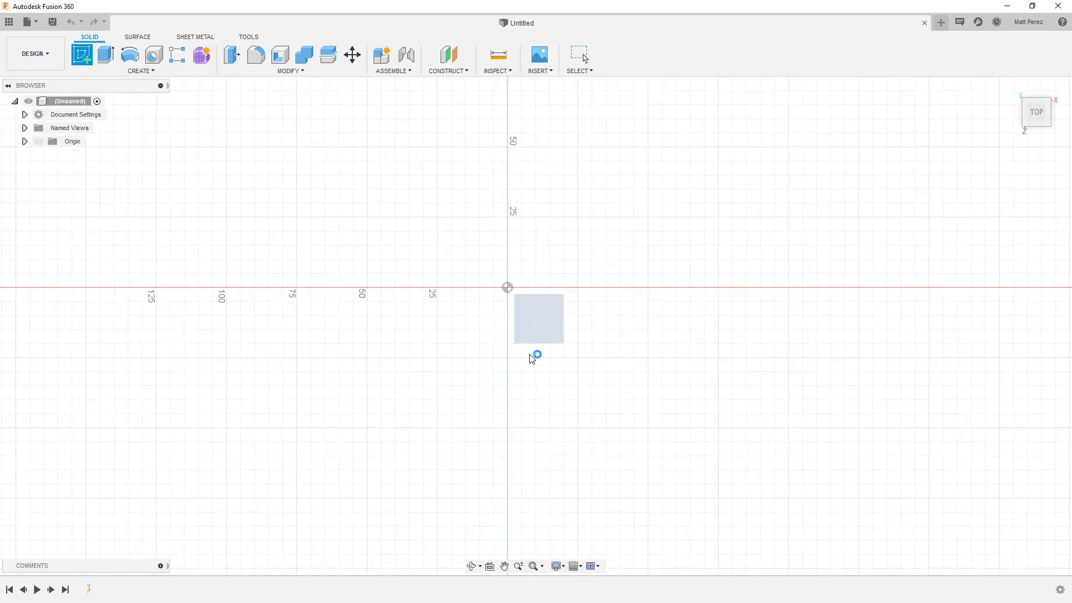
{"action": "left_click", "coordinate": [105, 54]}
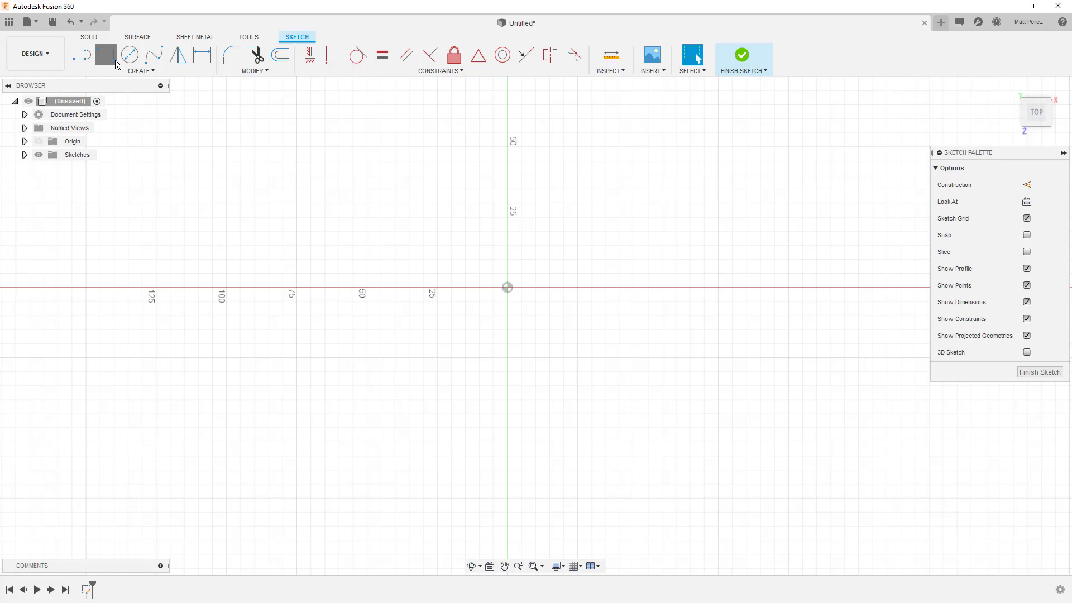
{"action": "left_click", "coordinate": [1025, 201]}
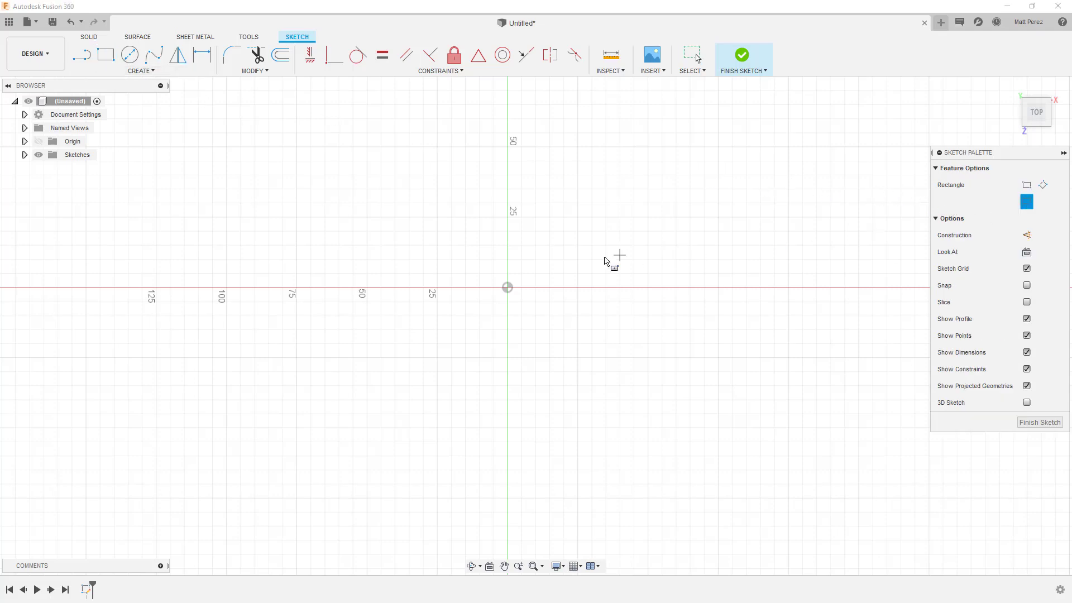
{"action": "left_click", "coordinate": [509, 288]}
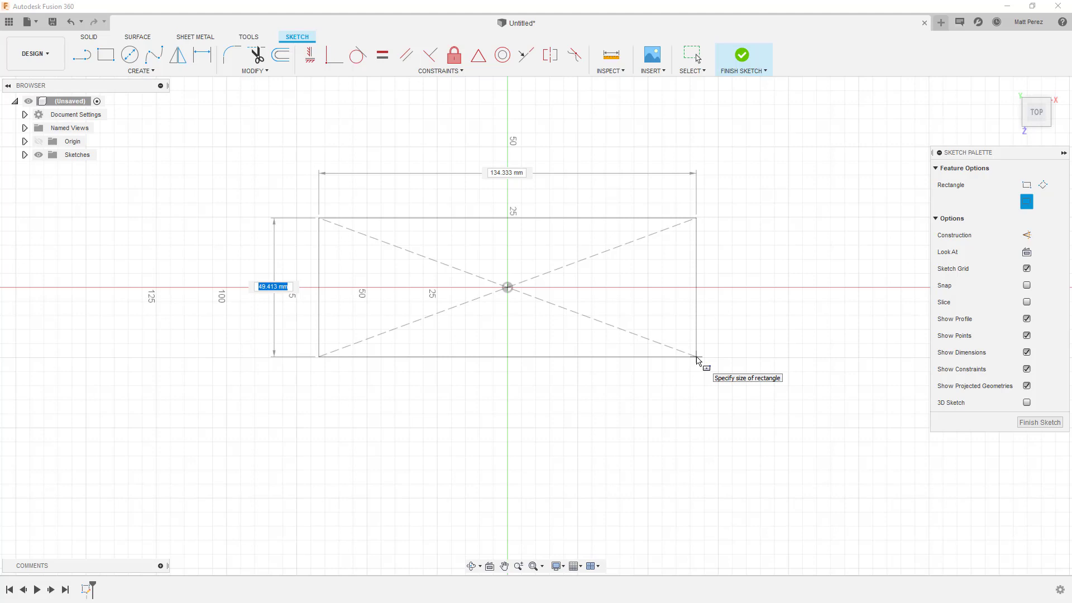
{"action": "type", "text": "50"}
{"action": "key", "text": "Tab"}
{"action": "type", "text": "150"}
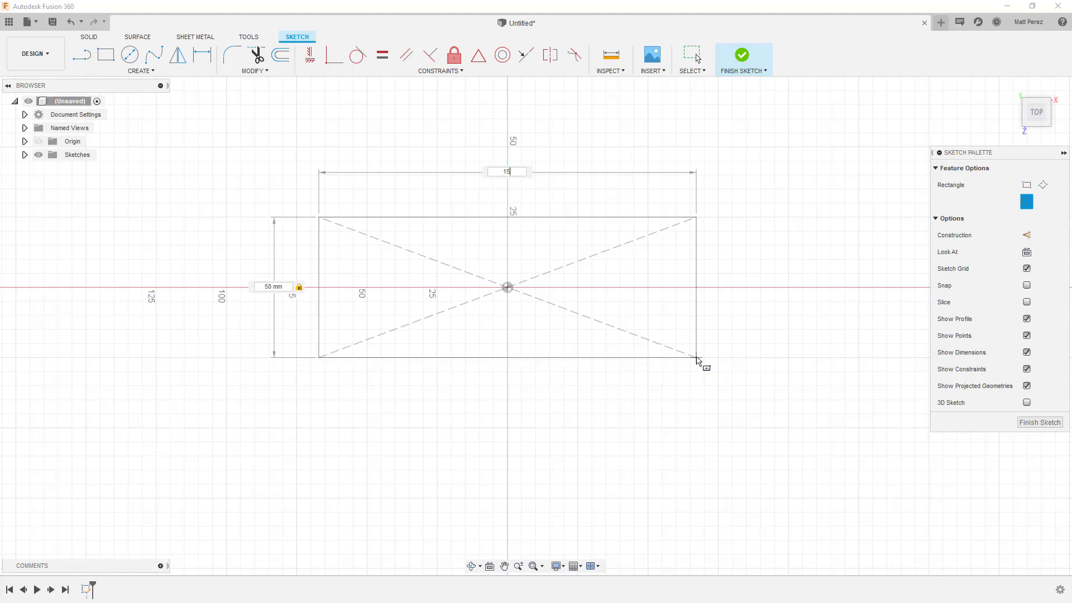
{"action": "key", "text": "Return"}
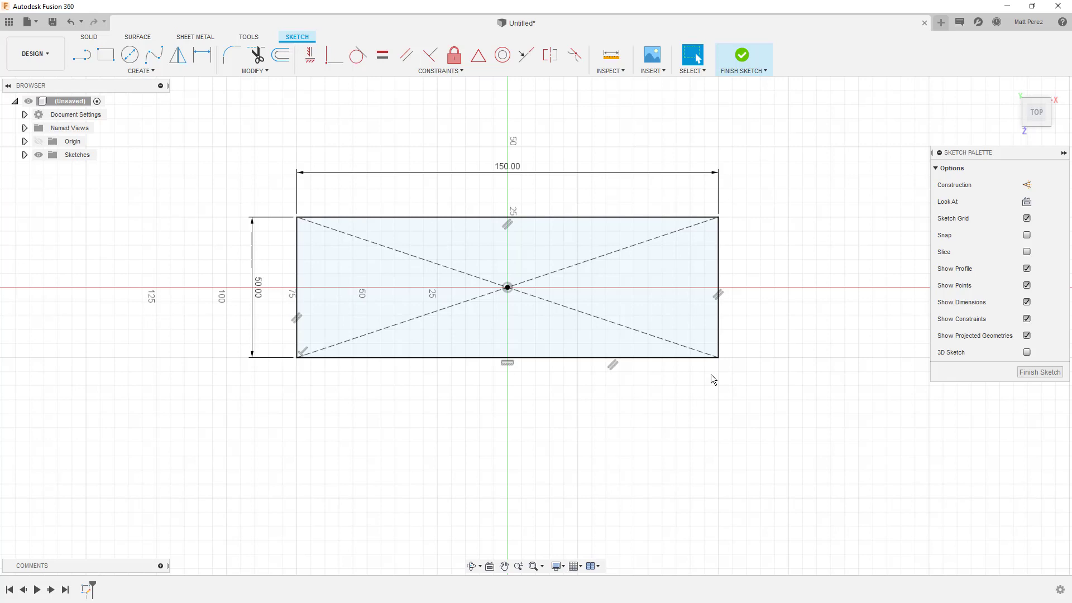
Finish the sketch and extrude the rectangle profile 25 mm upward.
{"action": "left_click", "coordinate": [1032, 372]}
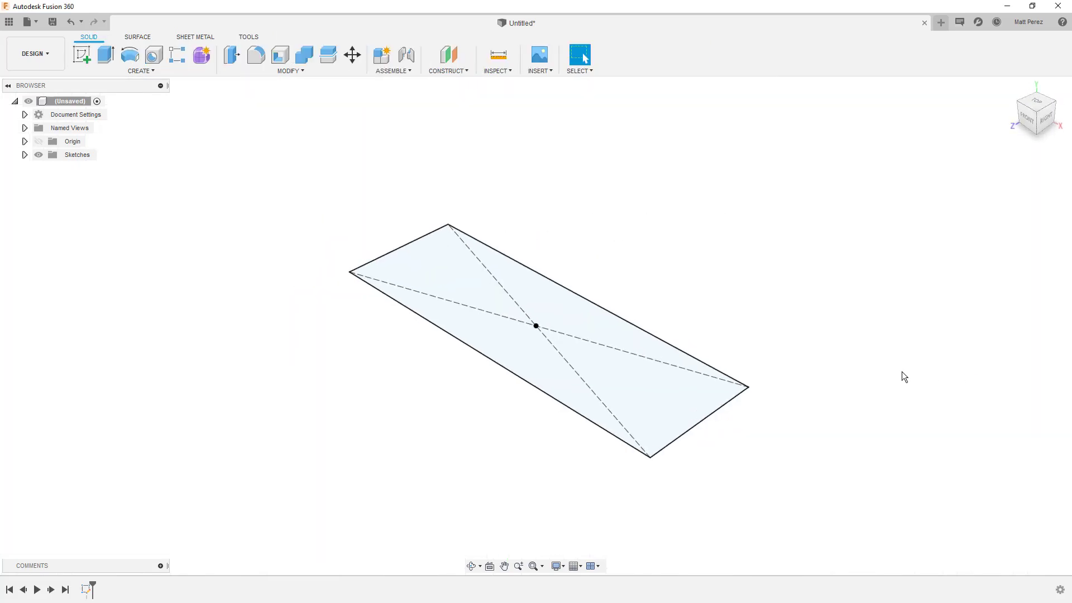
{"action": "key", "text": "e"}
{"action": "left_click", "coordinate": [638, 336]}
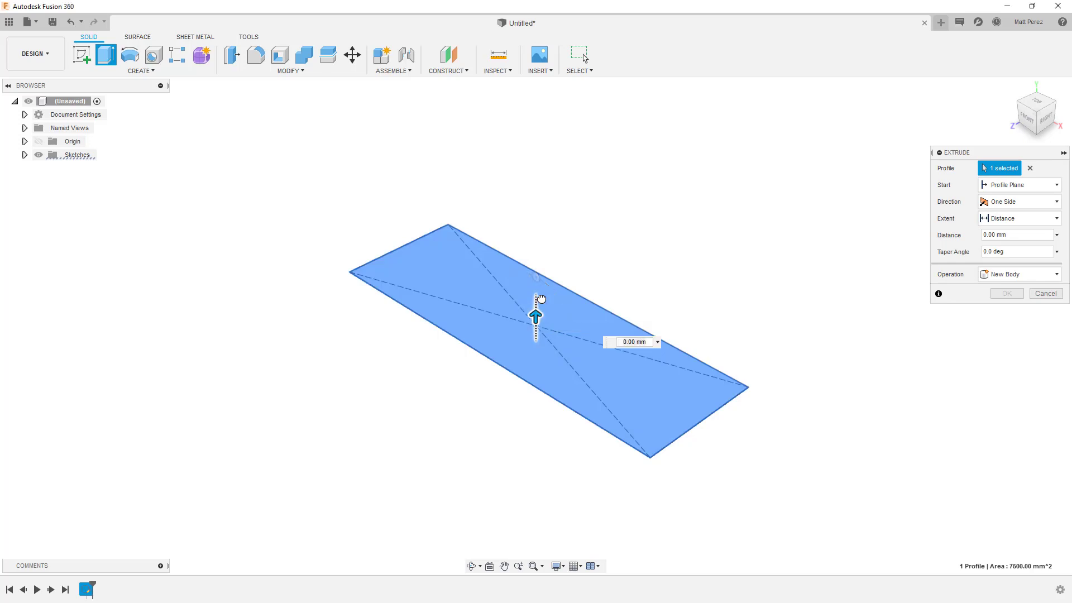
{"action": "left_click_drag", "start_coordinate": [541, 299], "coordinate": [539, 250]}
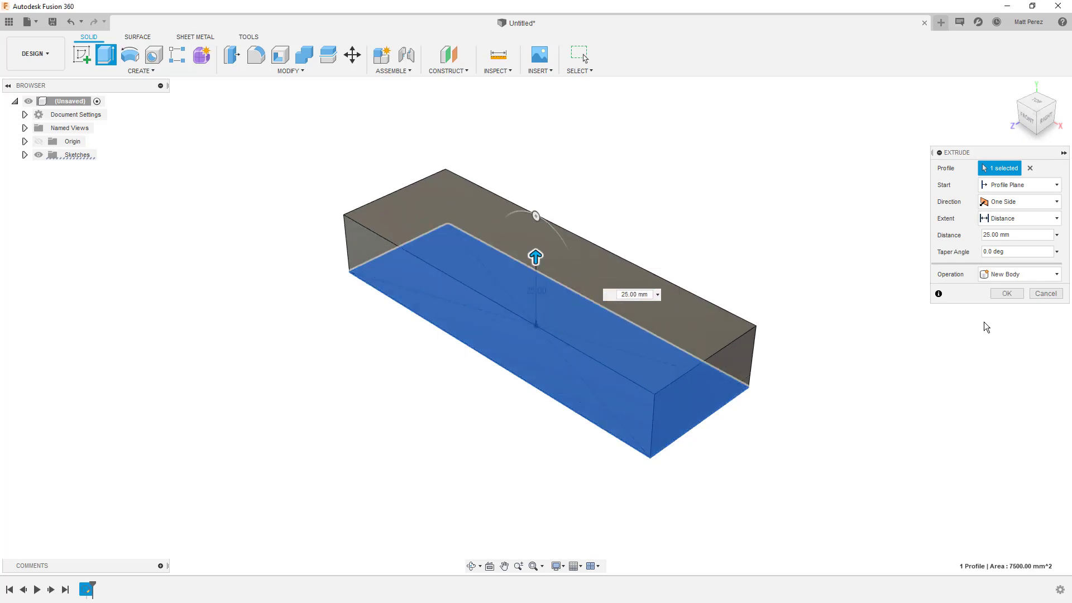
Confirm the extrusion as a new body and fillet all four vertical edges at 20 mm.
{"action": "left_click", "coordinate": [1006, 293]}
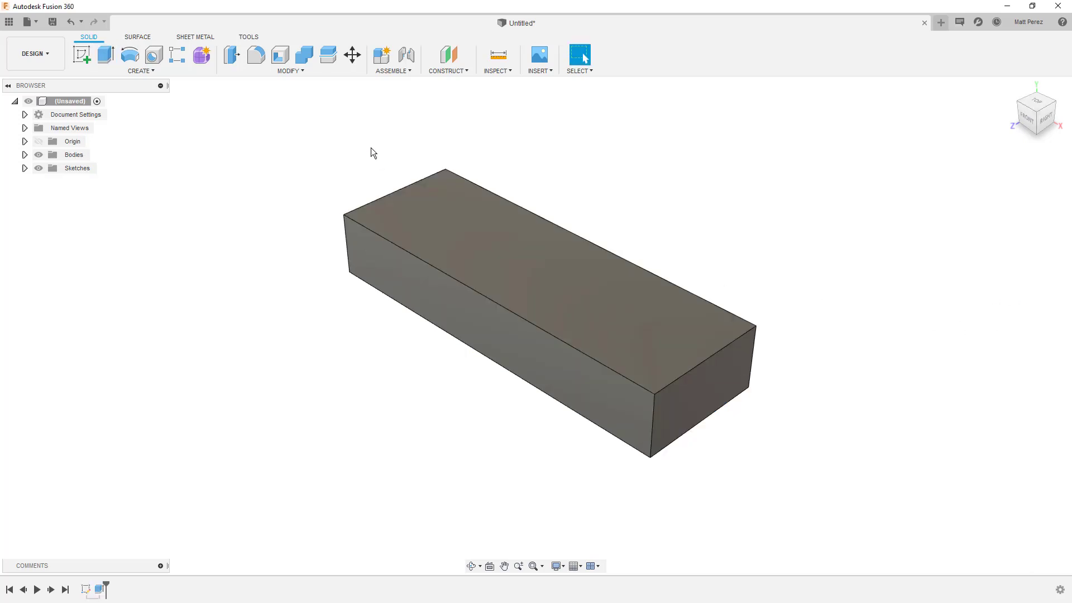
{"action": "left_click", "coordinate": [256, 54]}
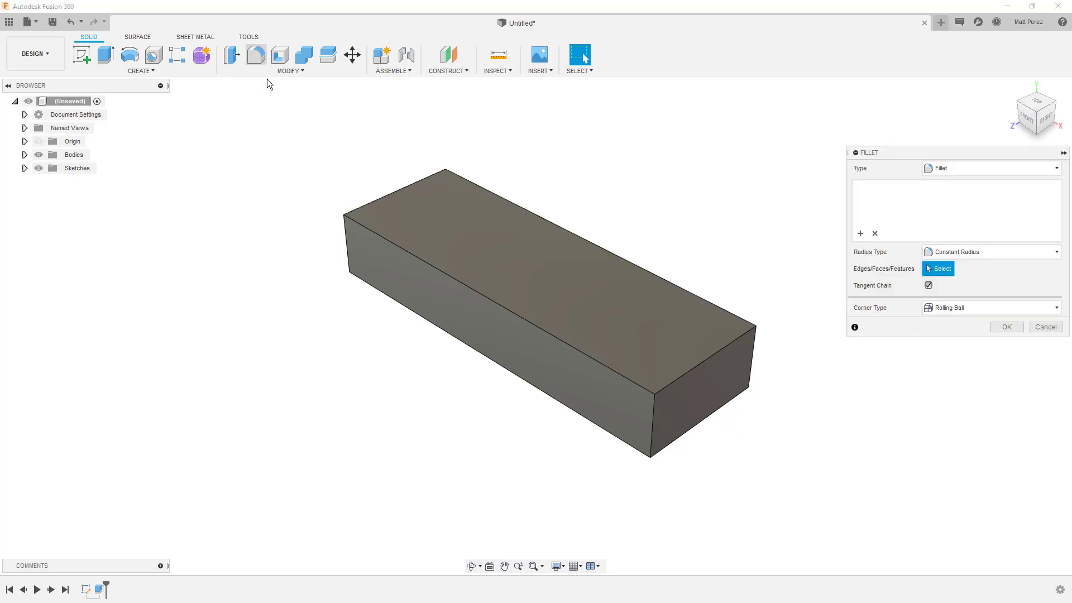
{"action": "left_click", "coordinate": [347, 237]}
{"action": "left_click", "coordinate": [446, 184]}
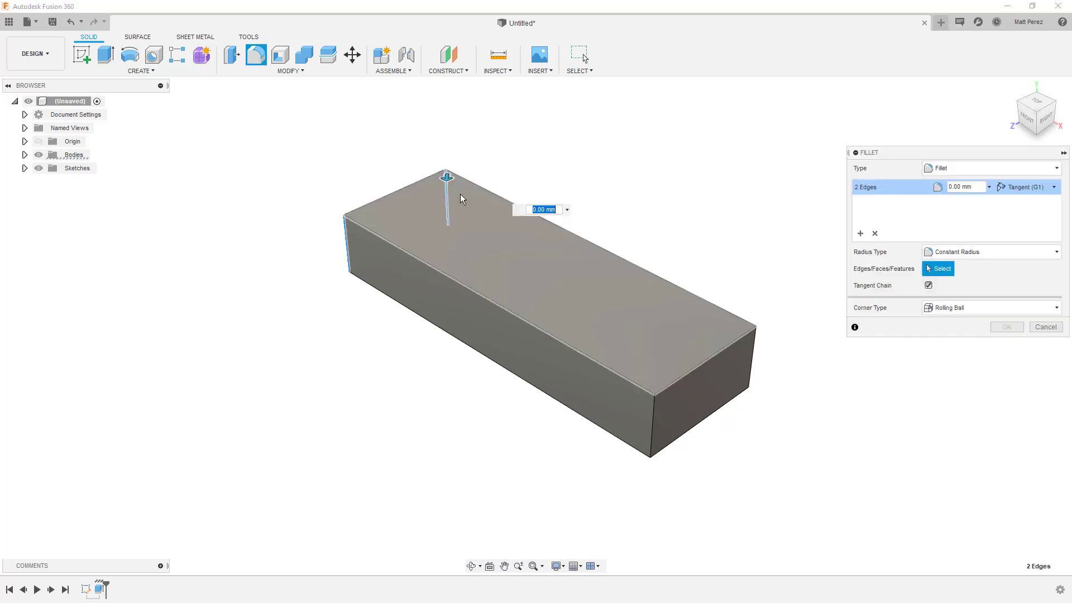
{"action": "left_click", "coordinate": [754, 343]}
{"action": "left_click", "coordinate": [654, 419]}
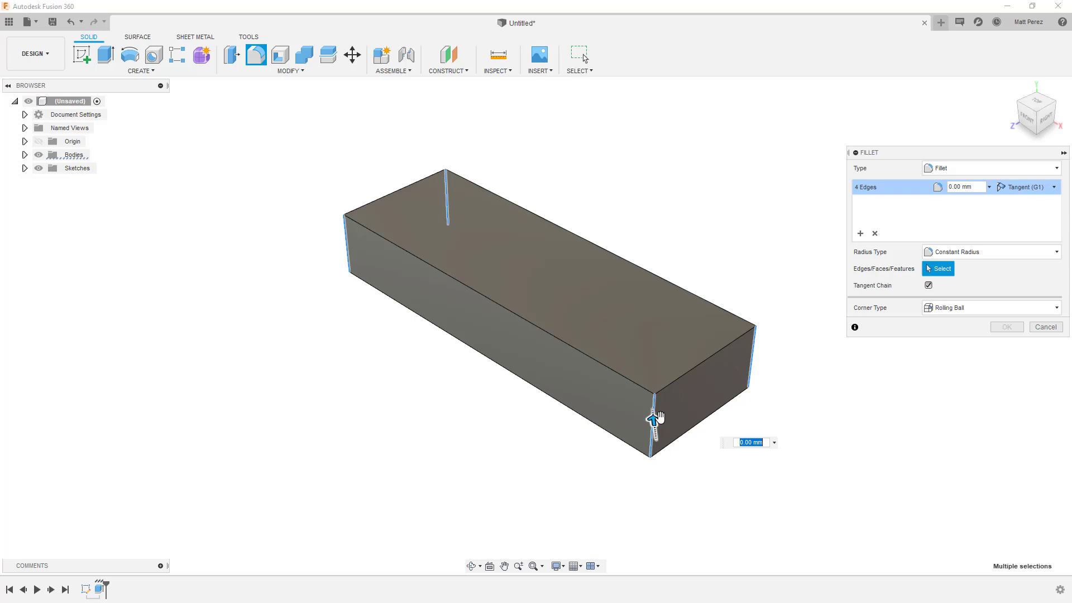
{"action": "left_click_drag", "start_coordinate": [659, 418], "coordinate": [652, 402]}
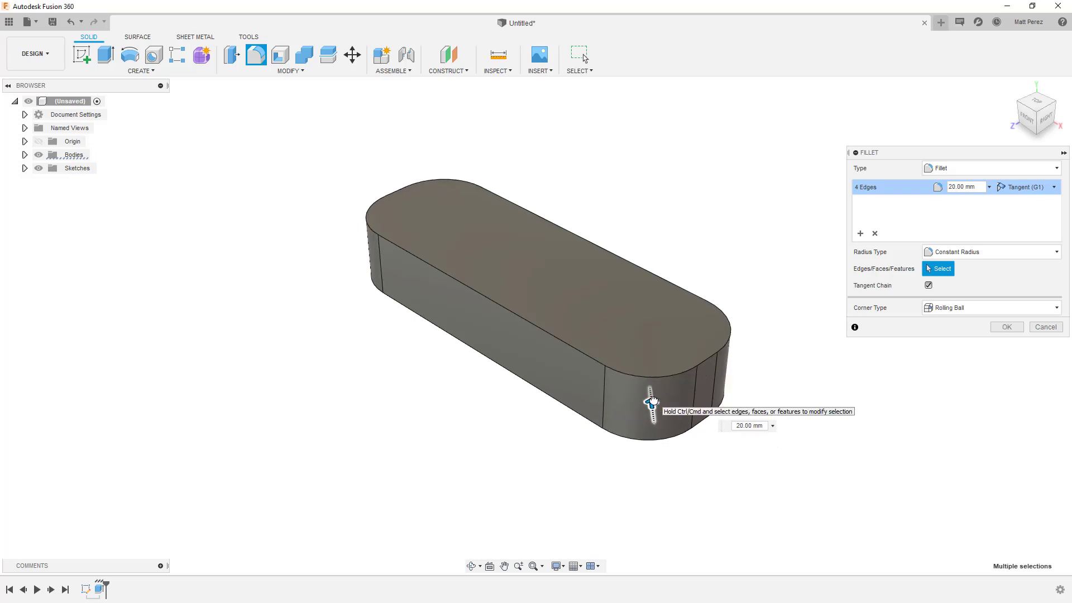
{"action": "left_click", "coordinate": [1007, 328]}
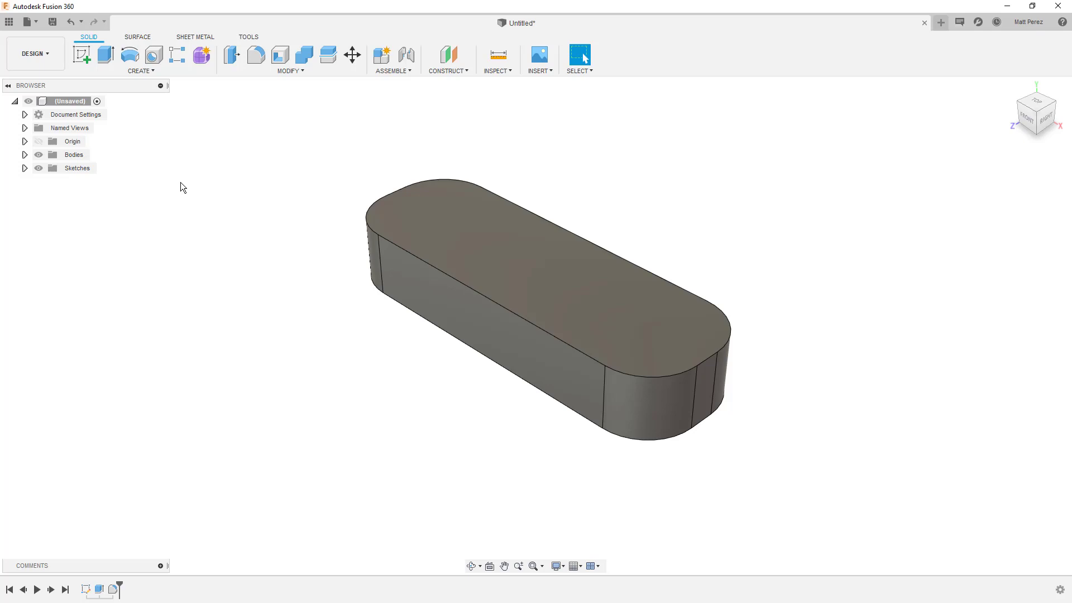
Save the design under the name 'Simple Box'.
{"action": "left_click", "coordinate": [53, 22]}
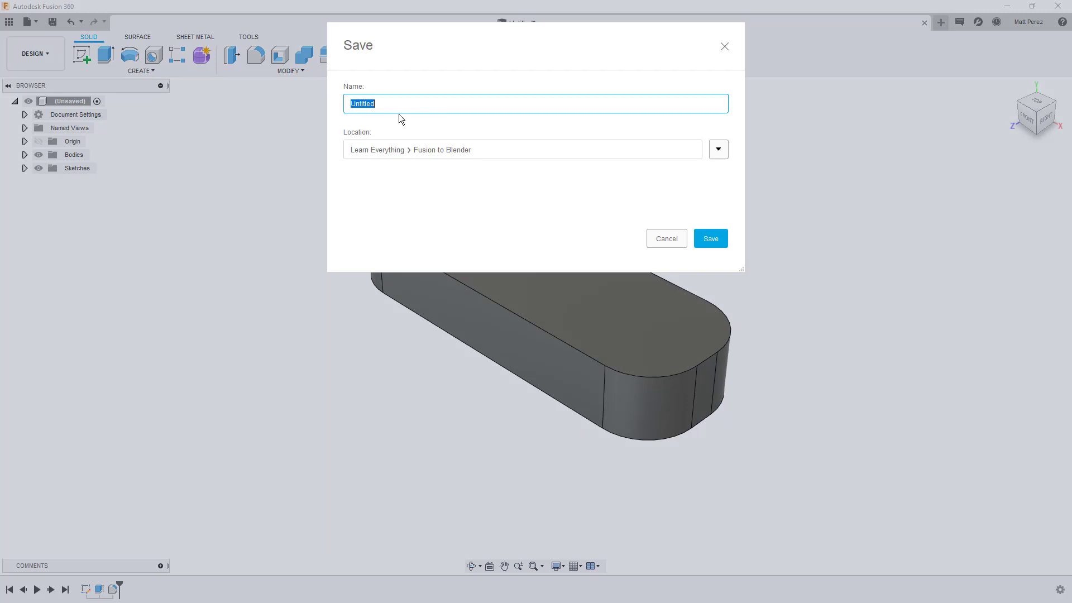
{"action": "type", "text": "Simple Box"}
{"action": "left_click", "coordinate": [709, 239]}
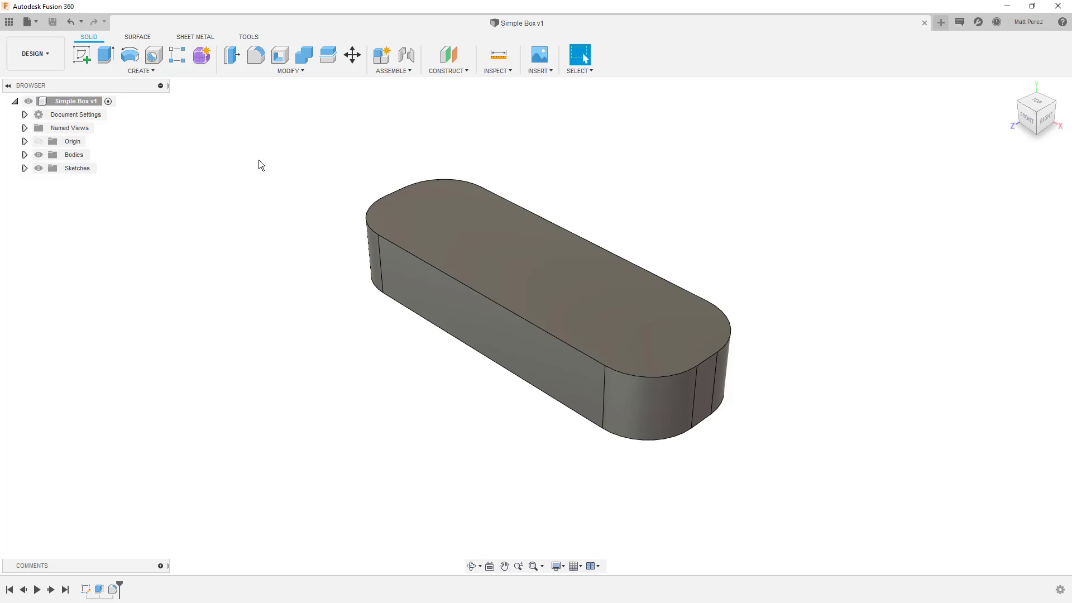
Export the design in OBJ format as Simple Box v1.obj.
{"action": "left_click", "coordinate": [39, 25]}
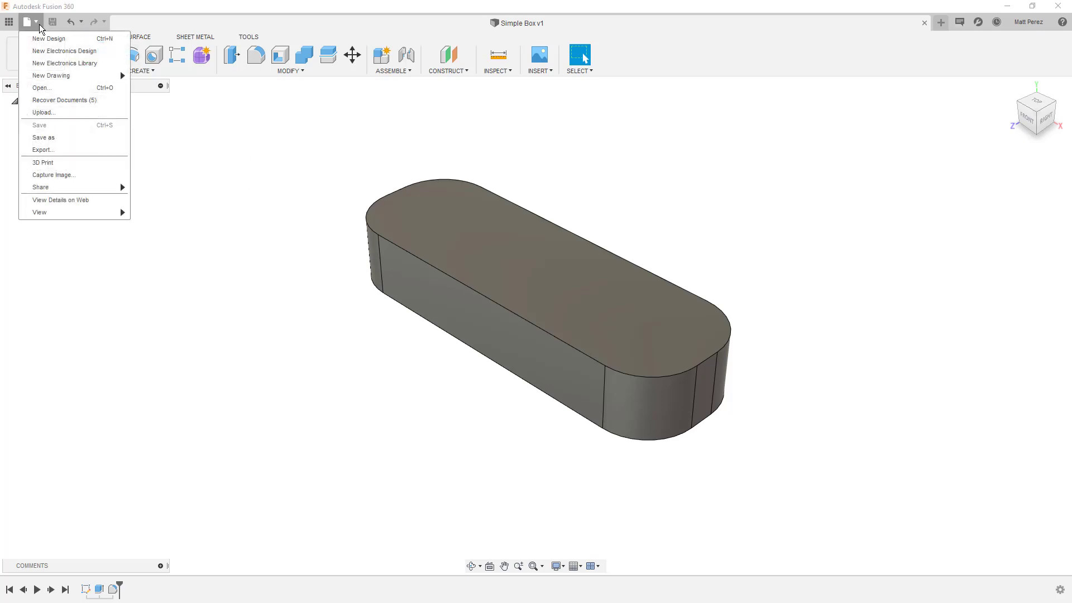
{"action": "left_click", "coordinate": [62, 151]}
{"action": "left_click", "coordinate": [394, 146]}
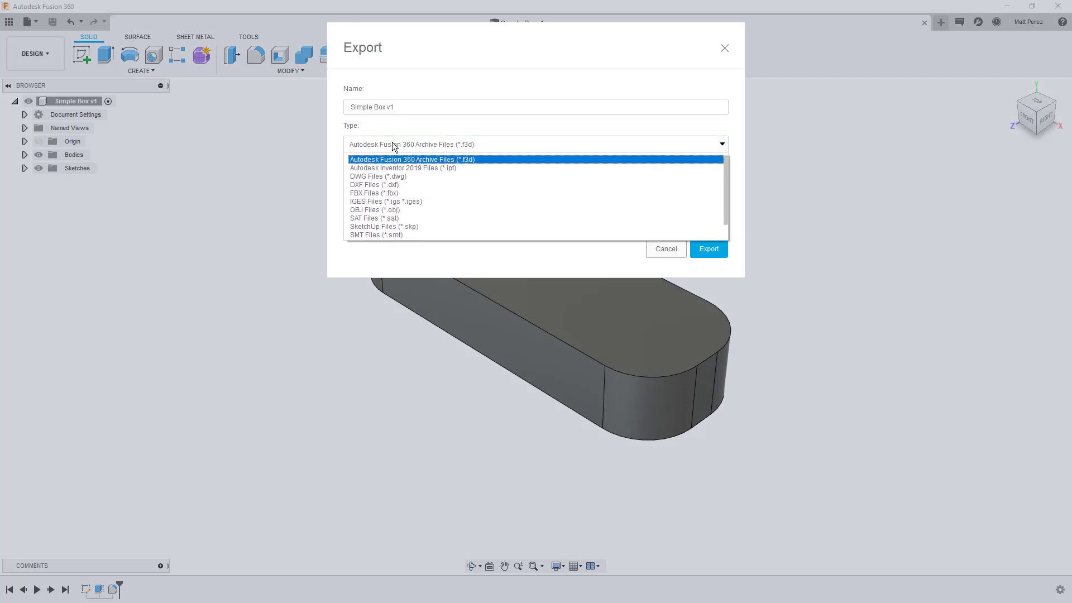
{"action": "left_click", "coordinate": [398, 211]}
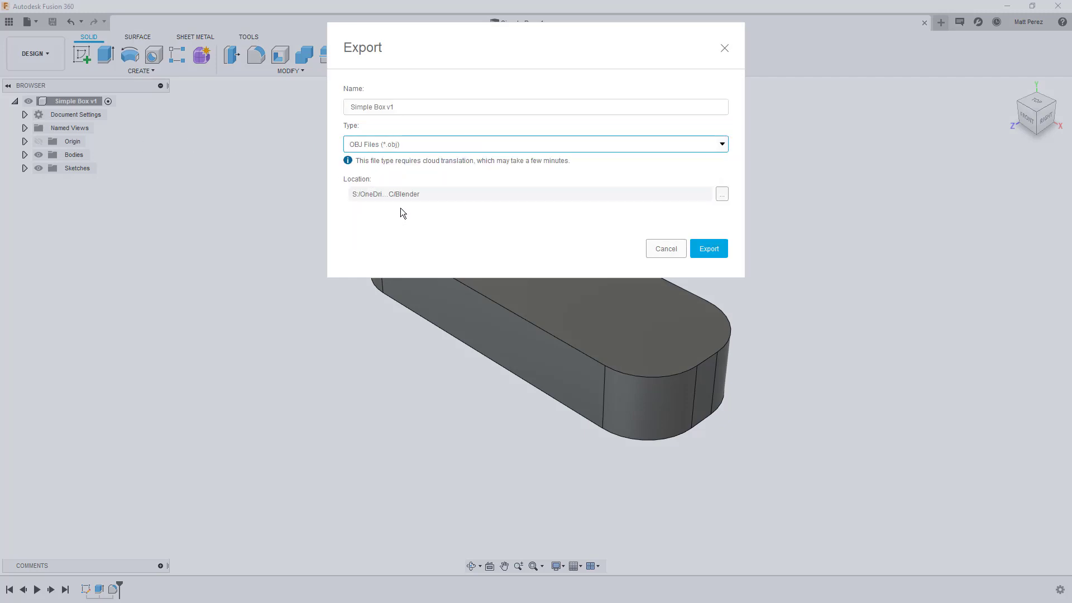
{"action": "left_click", "coordinate": [705, 247]}
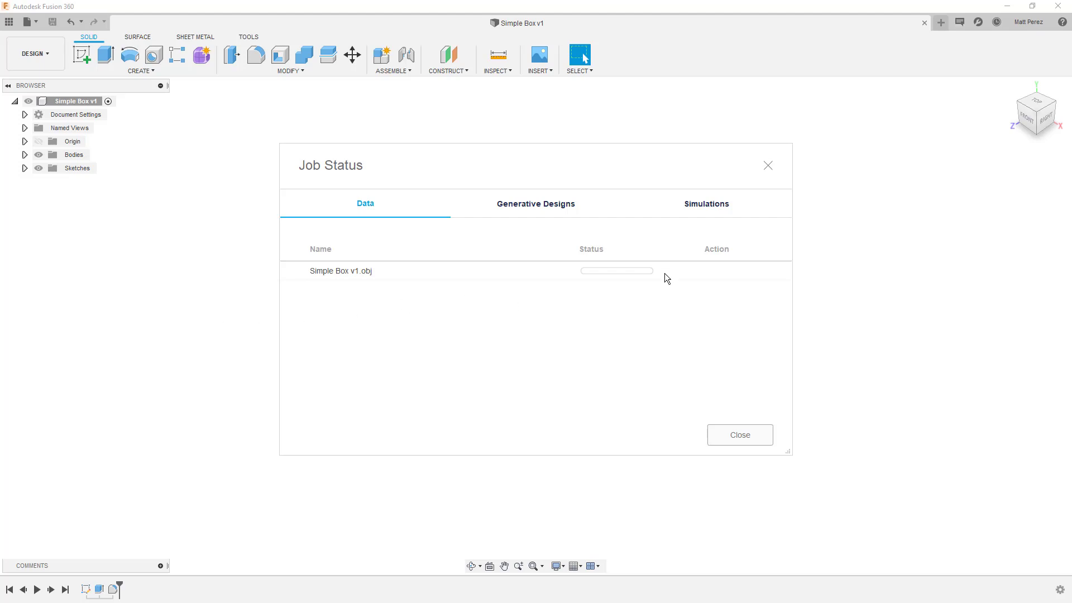
{"action": "mouse_move", "coordinate": [588, 279]}
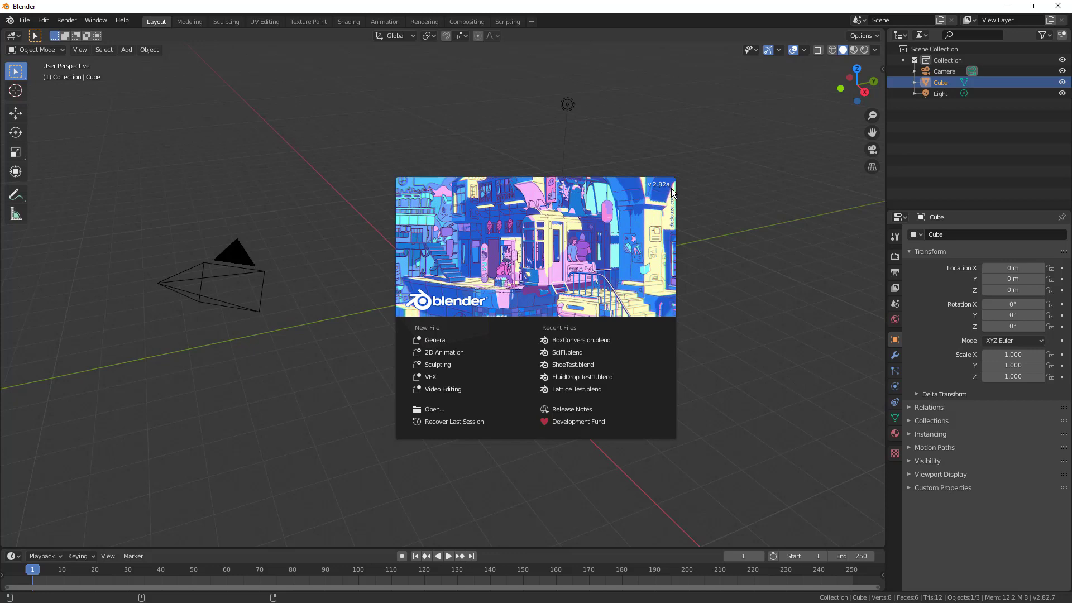
Close the Blender splash screen to reveal the default cube, camera and light.
{"action": "left_click", "coordinate": [370, 150]}
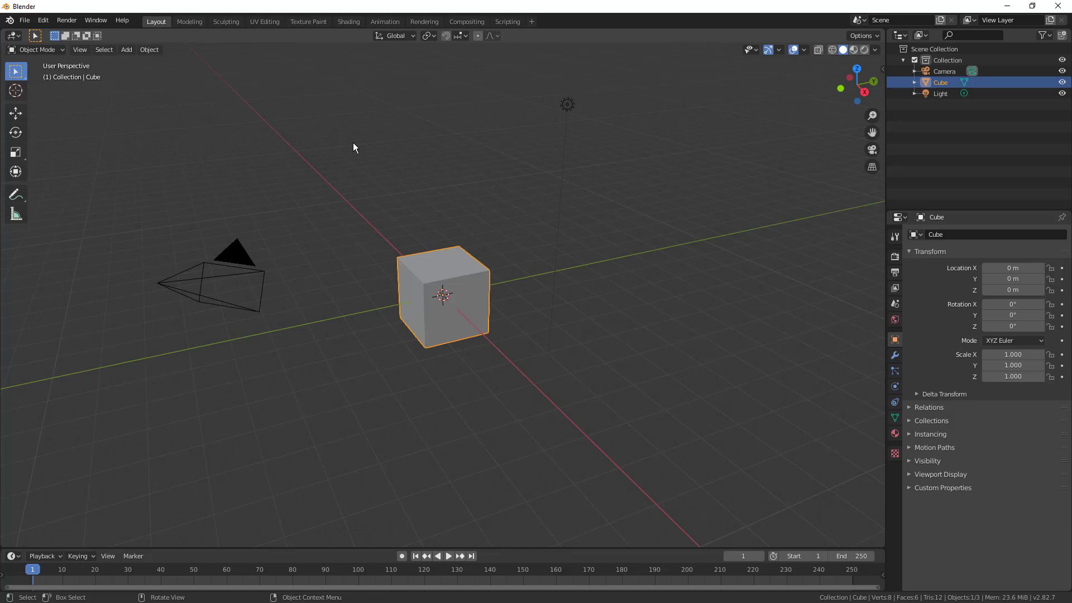
Select all objects, delete them through the Object menu, then undo the deletion.
{"action": "left_click", "coordinate": [107, 50]}
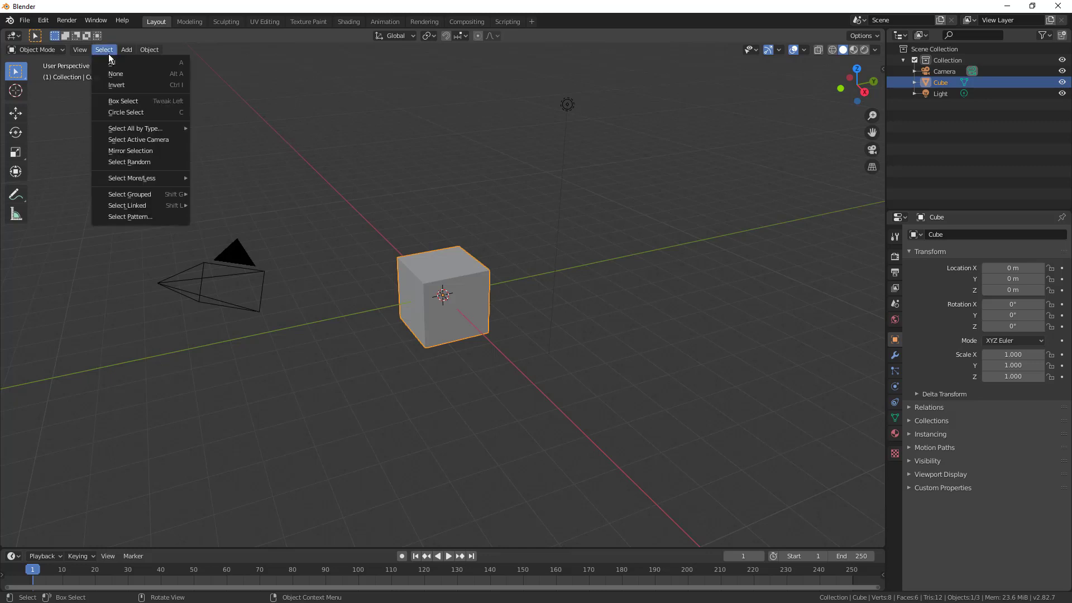
{"action": "left_click", "coordinate": [109, 63]}
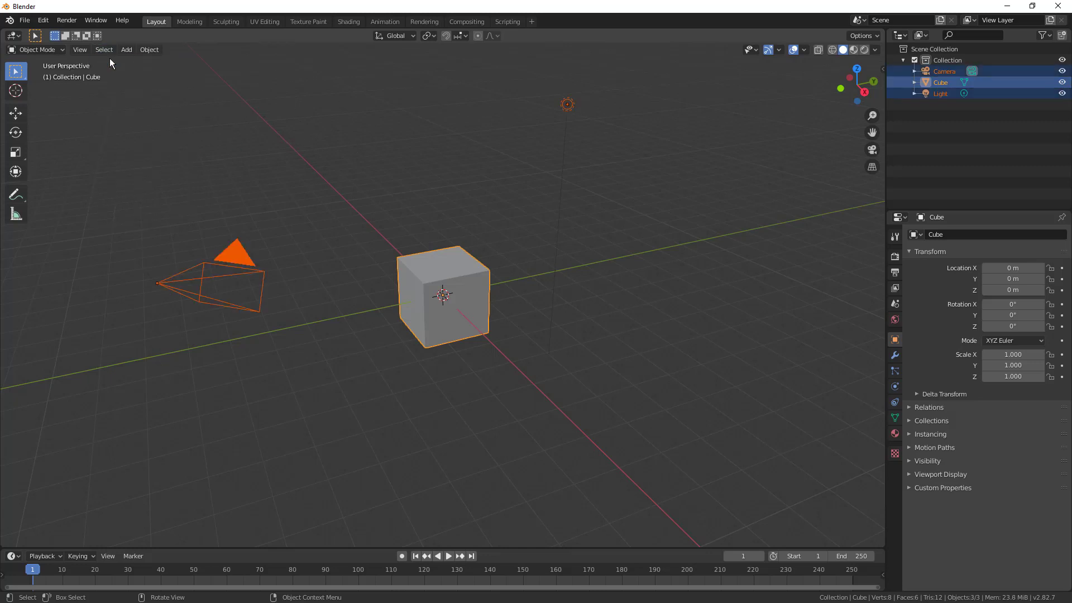
{"action": "left_click", "coordinate": [148, 51]}
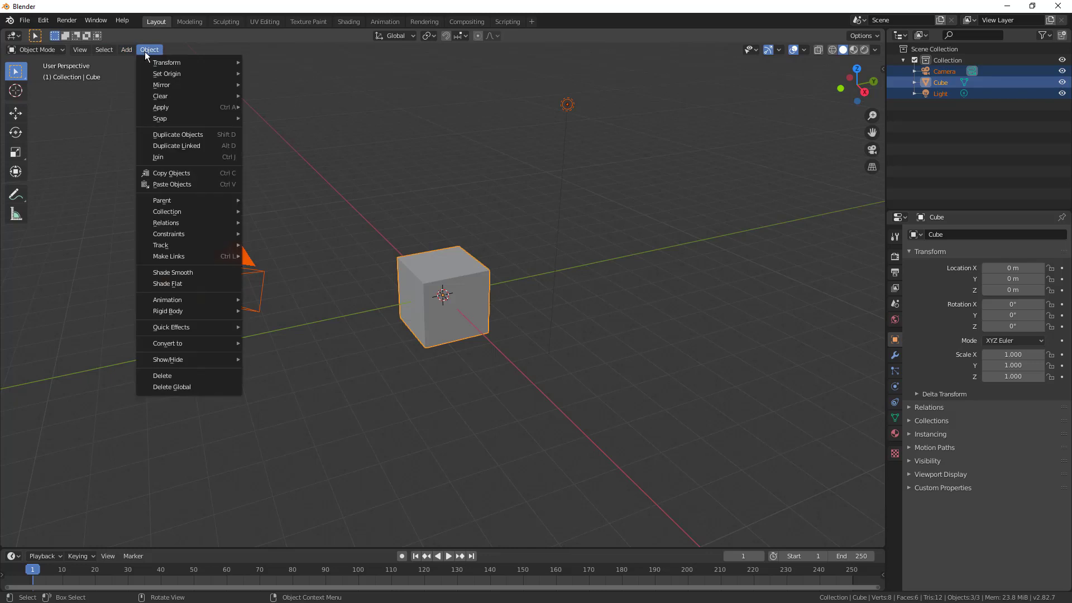
{"action": "left_click", "coordinate": [178, 377]}
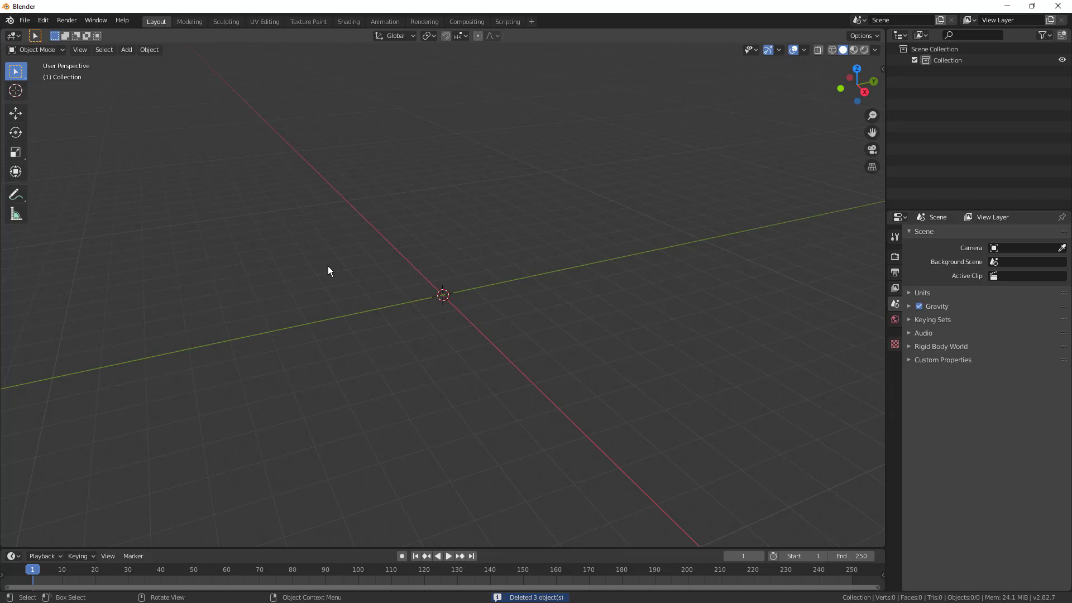
{"action": "key", "text": "ctrl+z"}
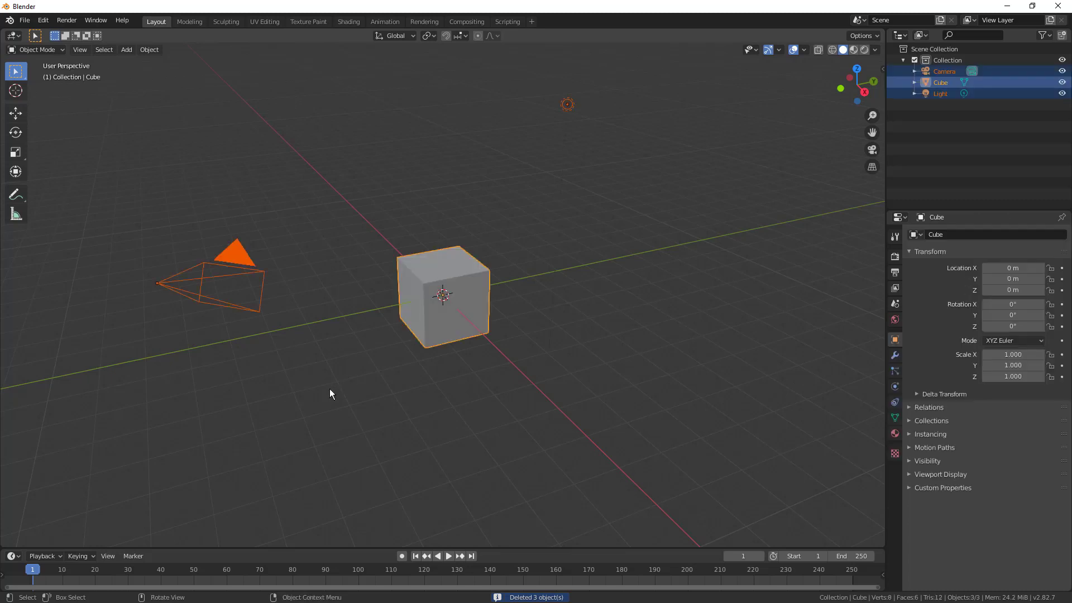
Reselect the camera, cube and light and delete all three with the Delete key.
{"action": "left_click", "coordinate": [339, 411]}
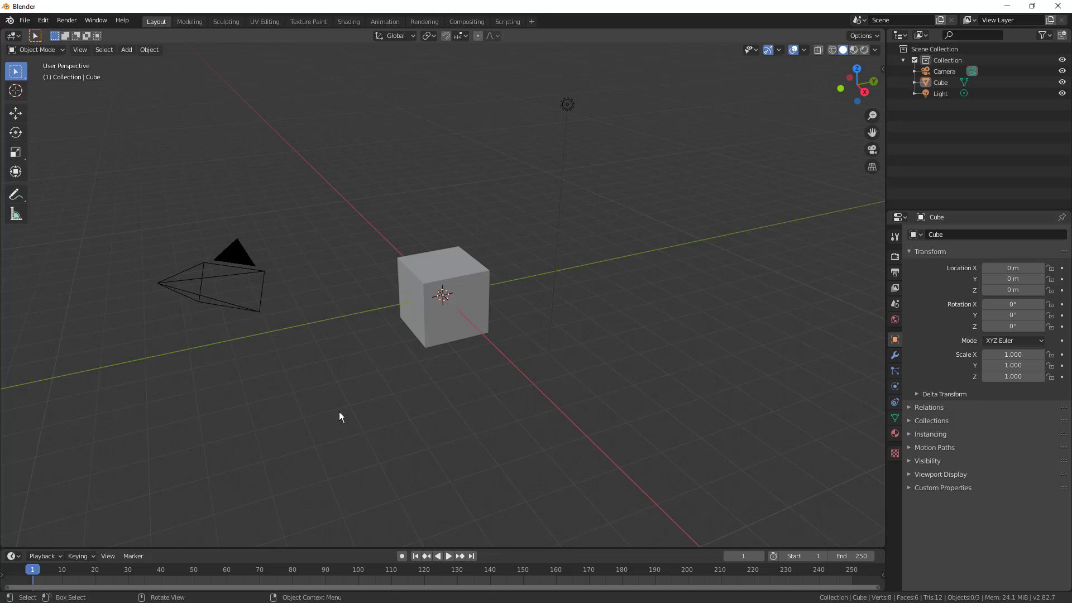
{"action": "key", "text": "a"}
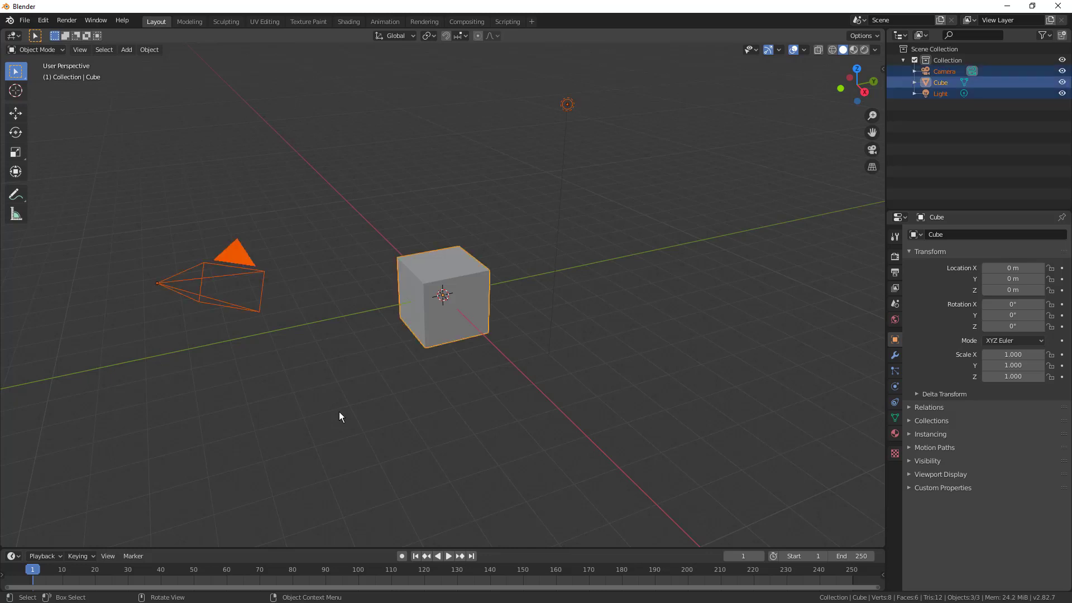
{"action": "key", "text": "Delete"}
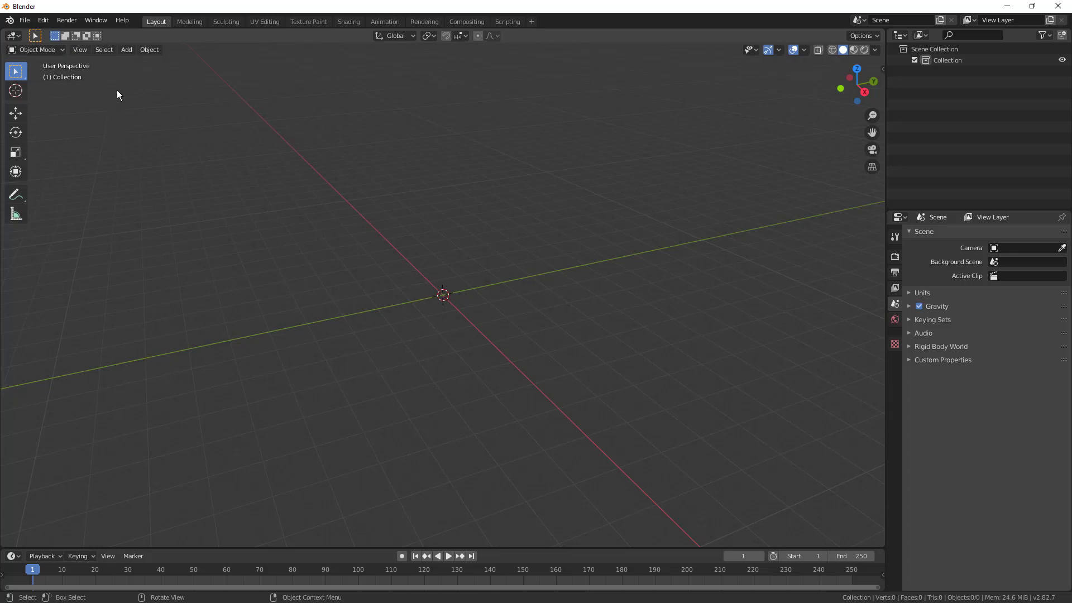
Search add-ons for 'cel', enable Object: Cell Fracture, and close Preferences.
{"action": "left_click", "coordinate": [48, 22]}
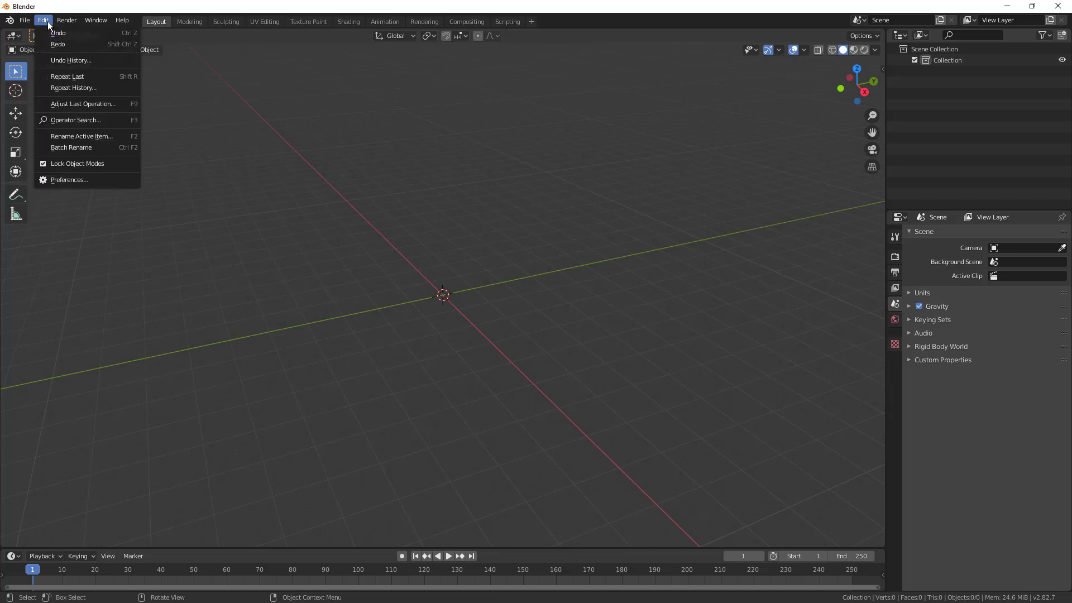
{"action": "left_click", "coordinate": [75, 180]}
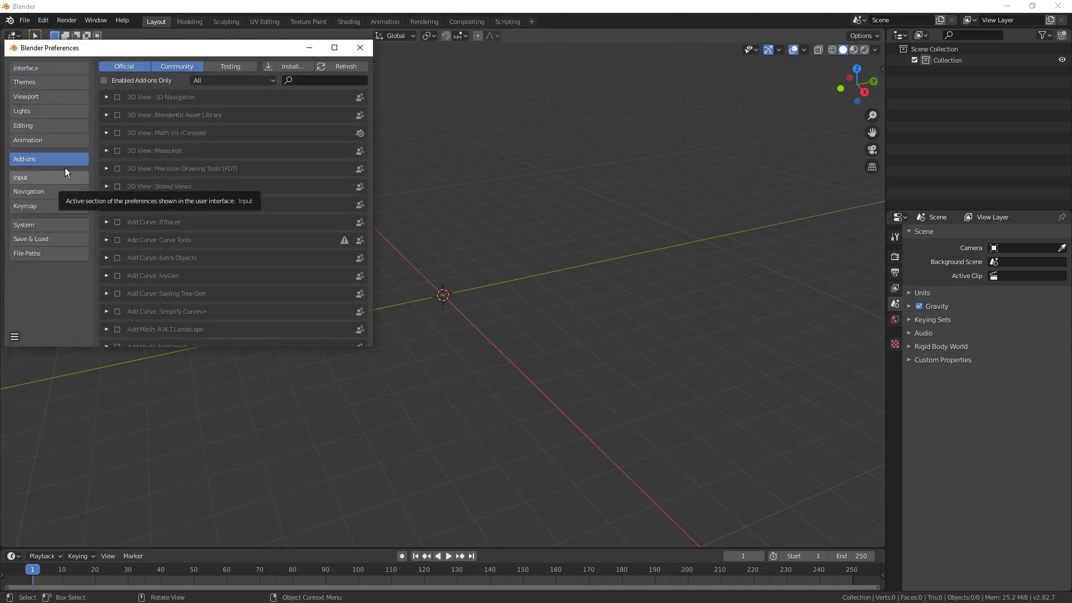
{"action": "left_click", "coordinate": [311, 81]}
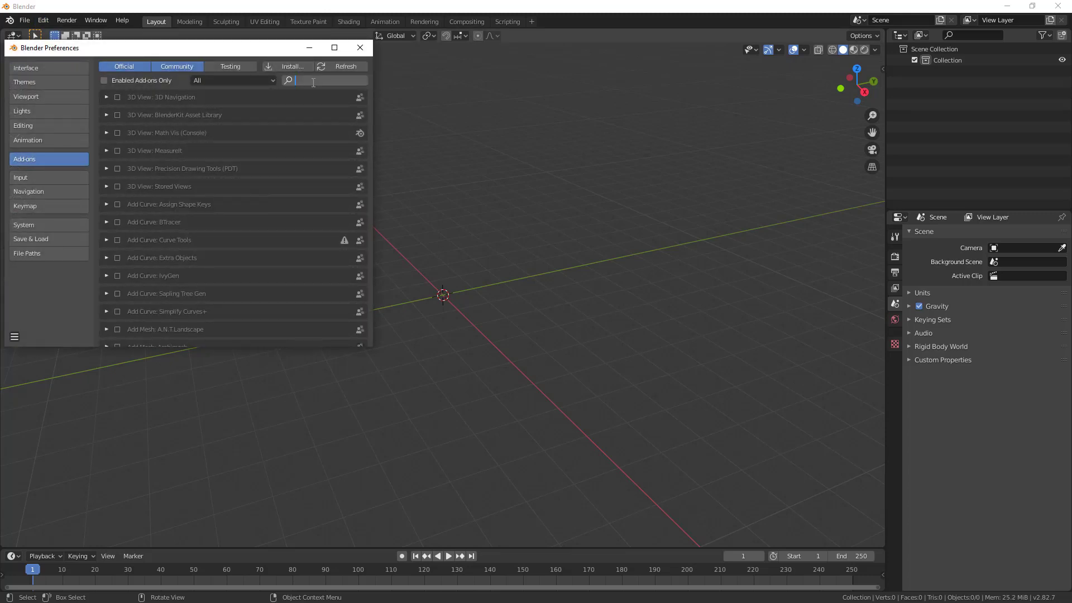
{"action": "type", "text": "cell"}
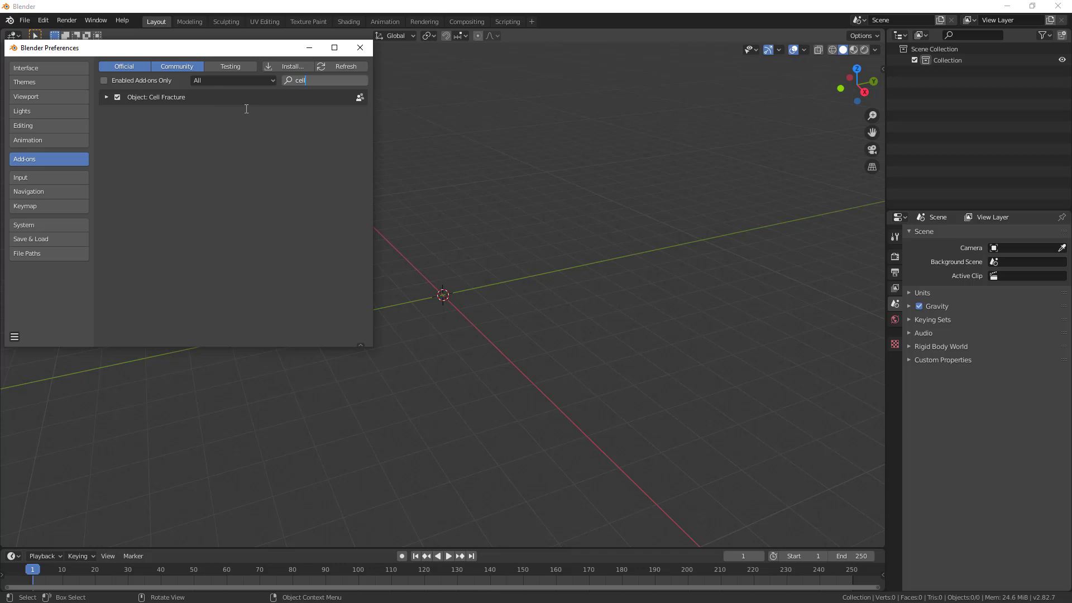
{"action": "left_click", "coordinate": [117, 98]}
{"action": "left_click", "coordinate": [360, 48]}
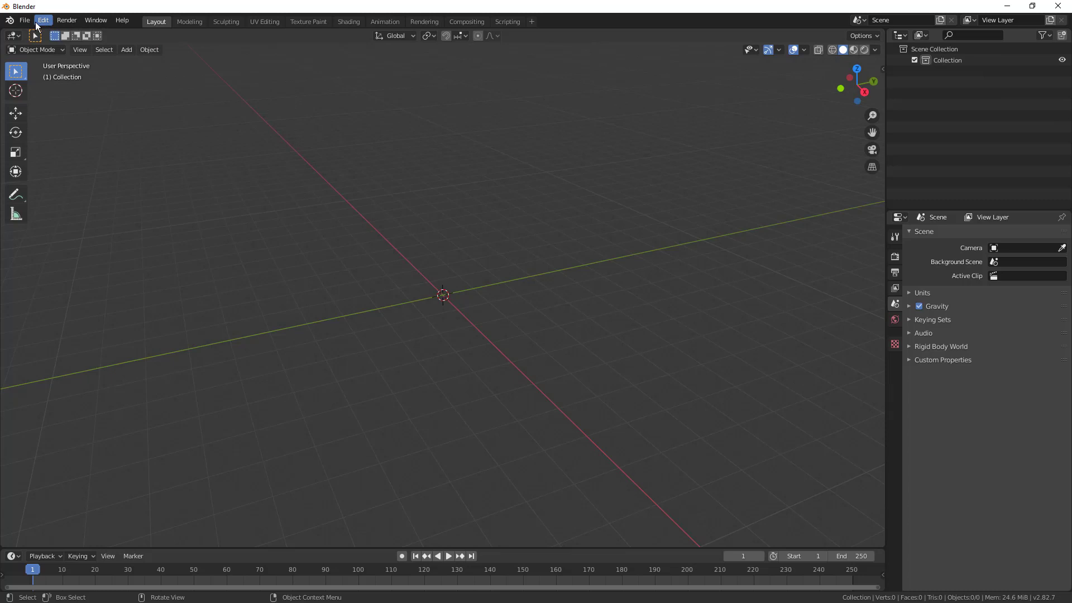
{"action": "left_click", "coordinate": [100, 24]}
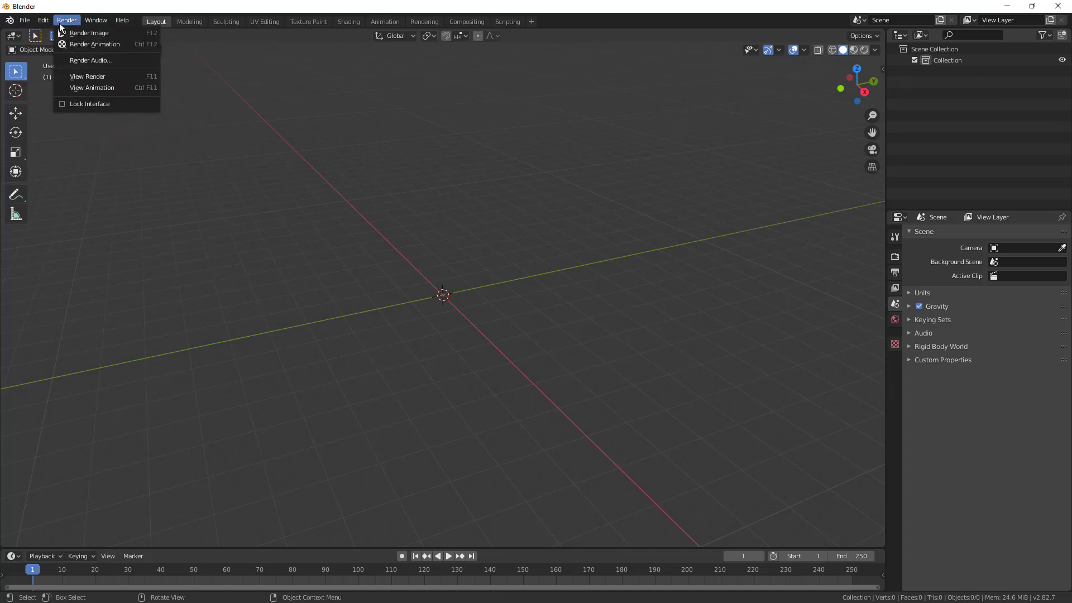
{"action": "mouse_move", "coordinate": [44, 22]}
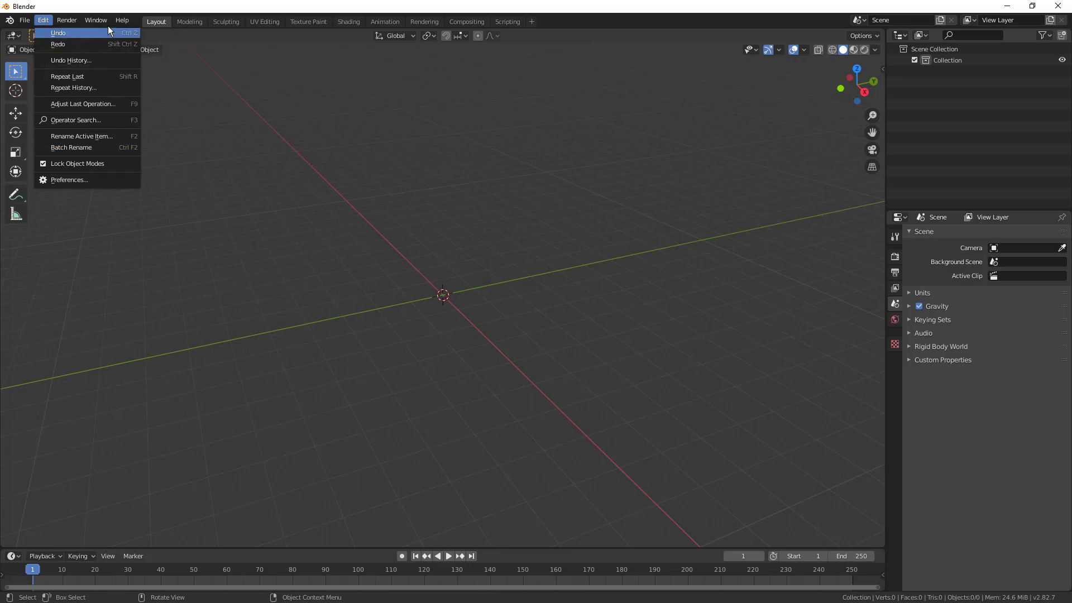
{"action": "left_click", "coordinate": [189, 22]}
{"action": "left_click", "coordinate": [163, 22]}
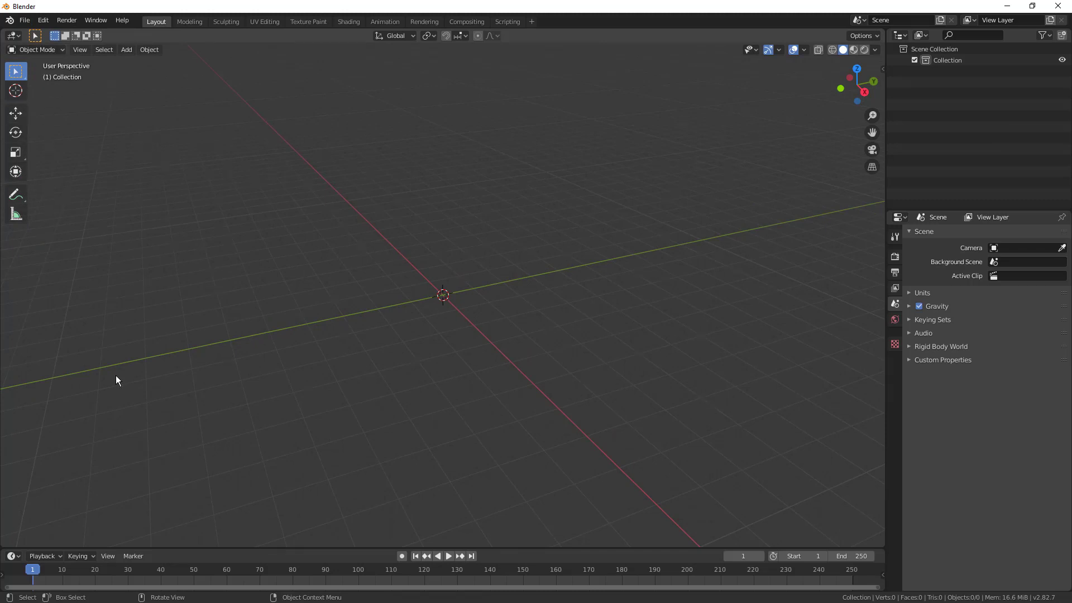
{"action": "left_click", "coordinate": [105, 556]}
{"action": "left_click", "coordinate": [757, 48]}
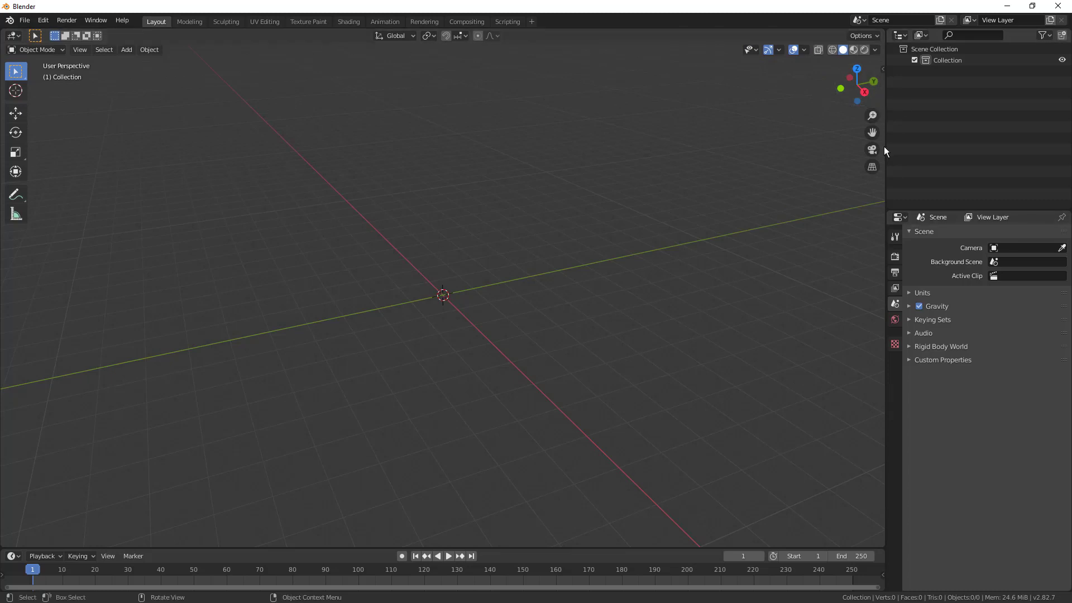
{"action": "middle_click_drag", "start_coordinate": [759, 151], "coordinate": [726, 196]}
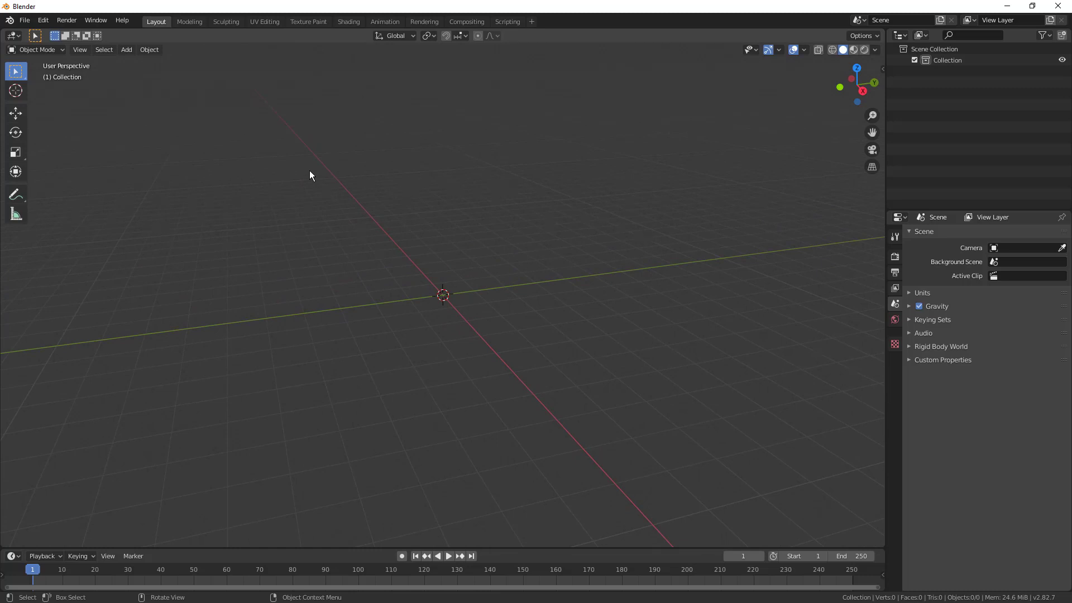
Start a Wavefront (.obj) import and go to the recent Blender folder in the file browser.
{"action": "left_click", "coordinate": [25, 22]}
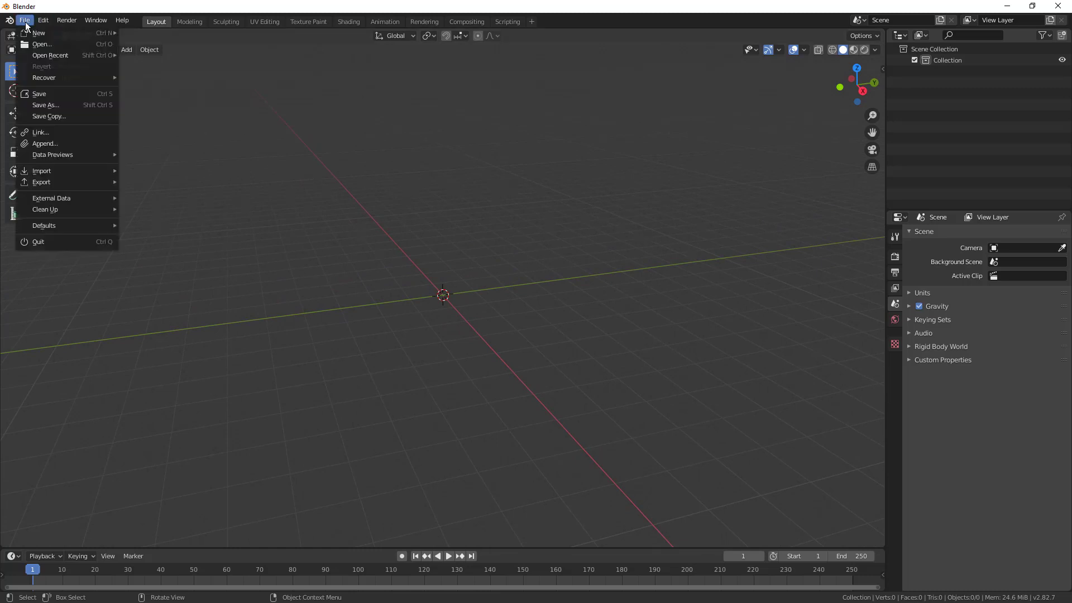
{"action": "mouse_move", "coordinate": [82, 169]}
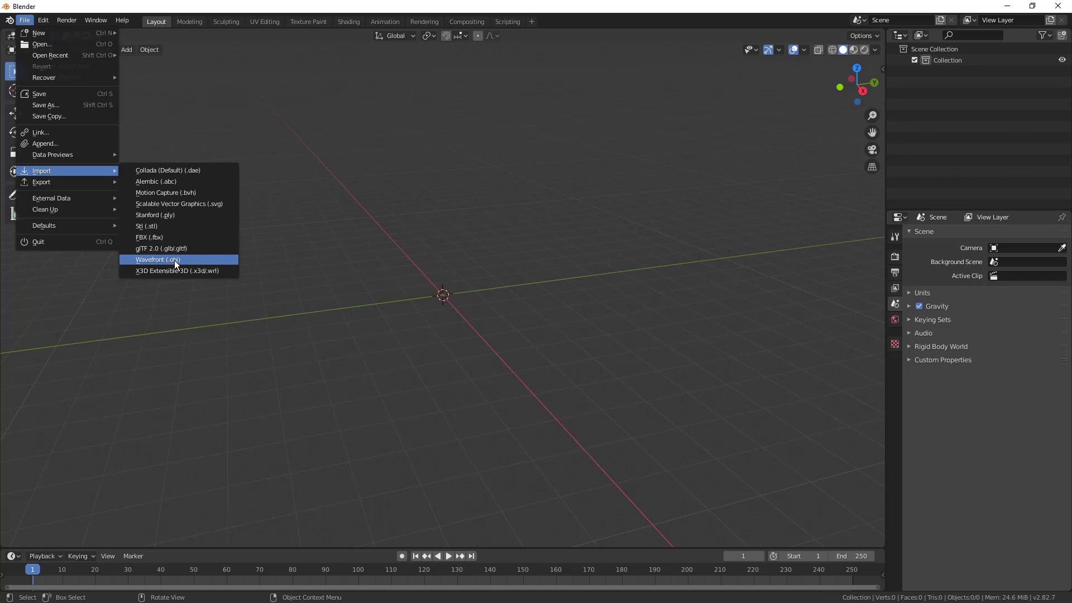
{"action": "left_click", "coordinate": [174, 260]}
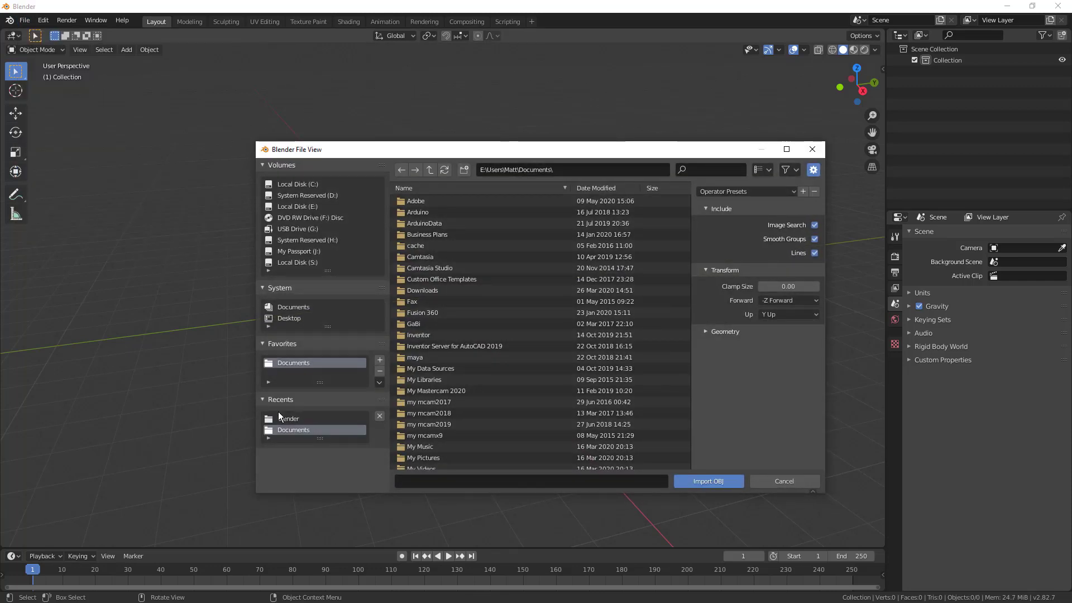
{"action": "left_click", "coordinate": [293, 419]}
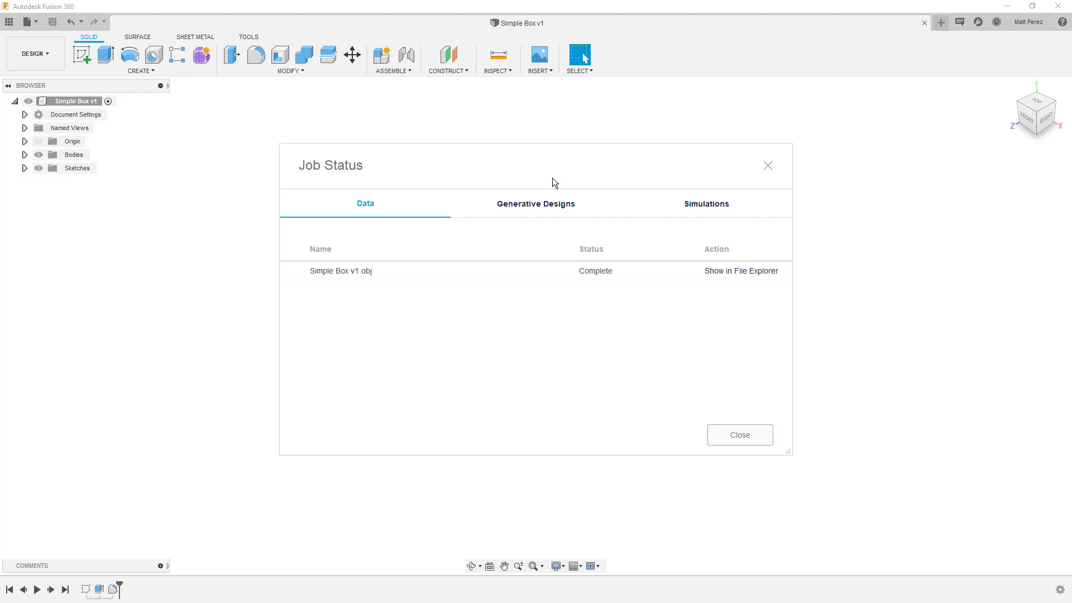
Close the Job Status dialog now that the Simple Box v1.obj export is Complete.
{"action": "left_click", "coordinate": [748, 437]}
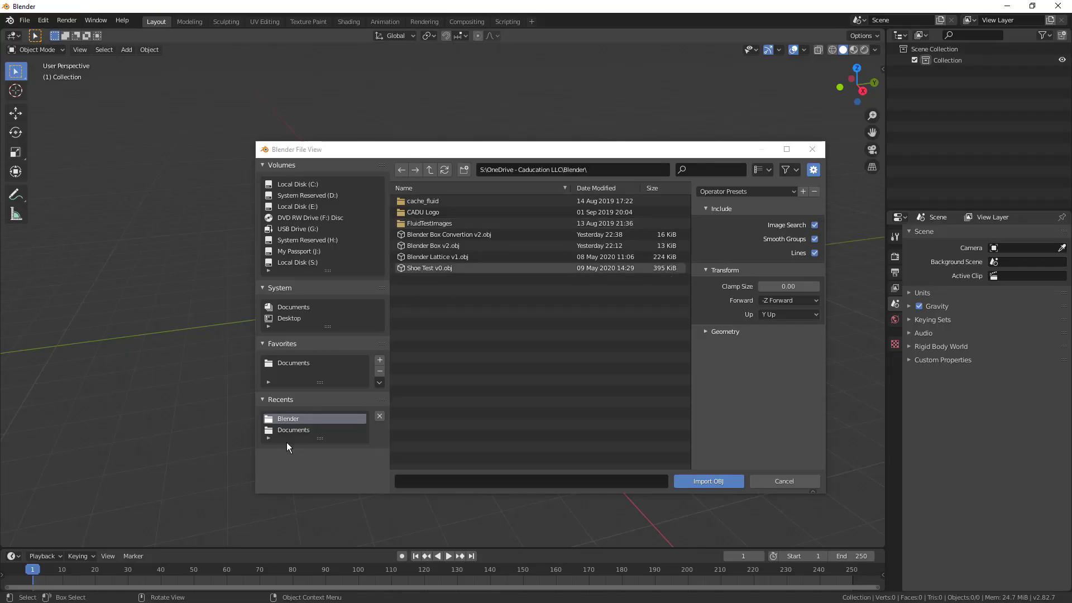
Refresh the Blender folder listing, then select and import Simple Box v1.obj.
{"action": "left_click", "coordinate": [283, 432]}
{"action": "left_click", "coordinate": [286, 419]}
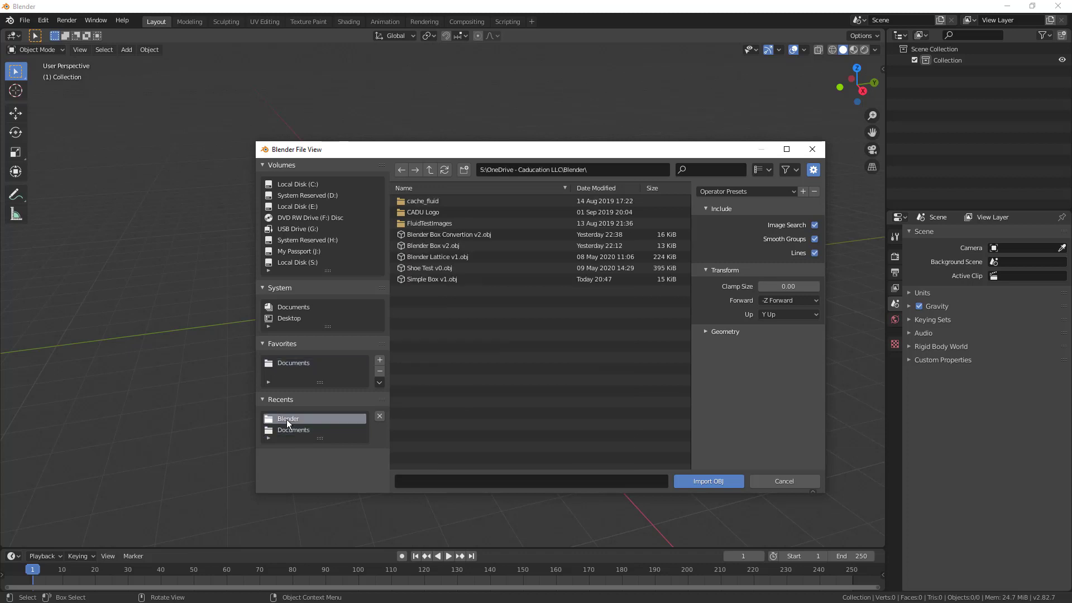
{"action": "left_click", "coordinate": [441, 279]}
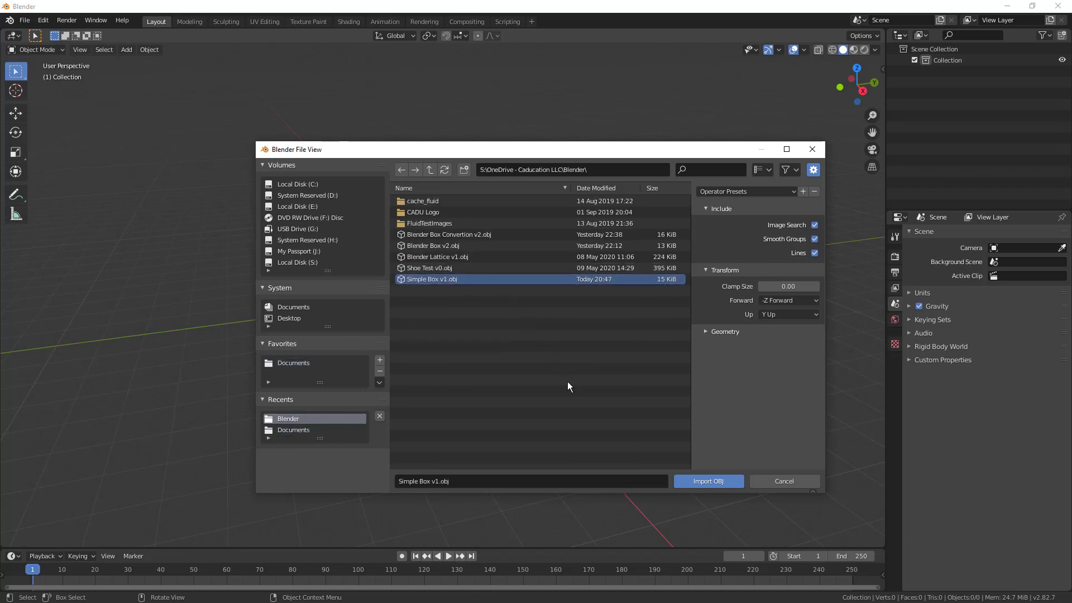
{"action": "left_click", "coordinate": [723, 477]}
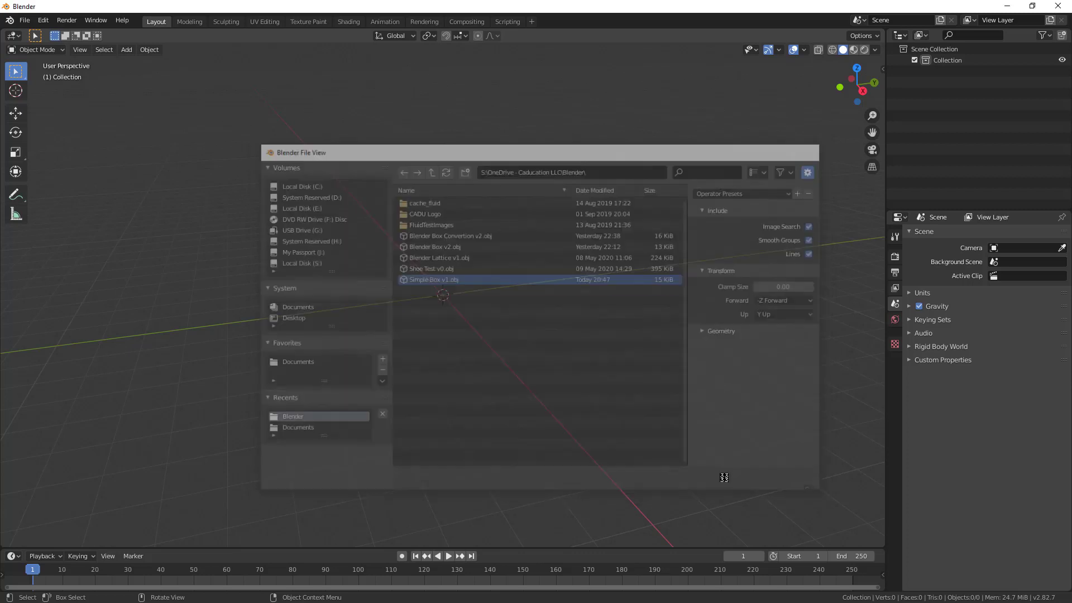
{"action": "scroll", "coordinate": [498, 365], "scroll_direction": "down", "scroll_amount": 4}
{"action": "scroll", "coordinate": [482, 336], "scroll_direction": "down", "scroll_amount": 5}
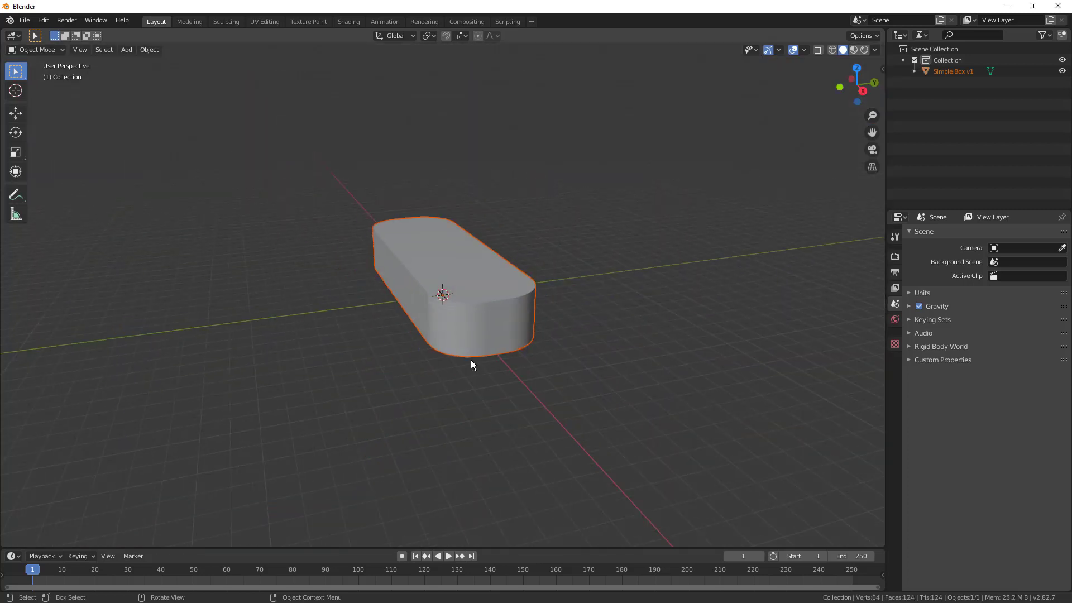
{"action": "middle_click_drag", "start_coordinate": [471, 359], "coordinate": [510, 381]}
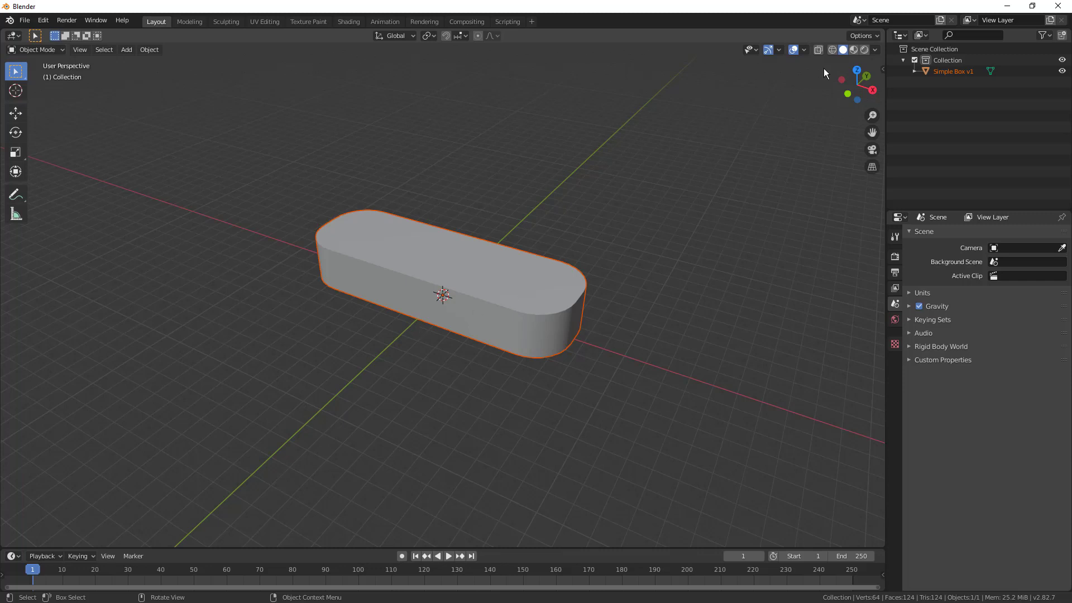
Show the box as a wireframe, orbit it level, and select Simple Box v1 in the Outliner.
{"action": "left_click", "coordinate": [833, 50]}
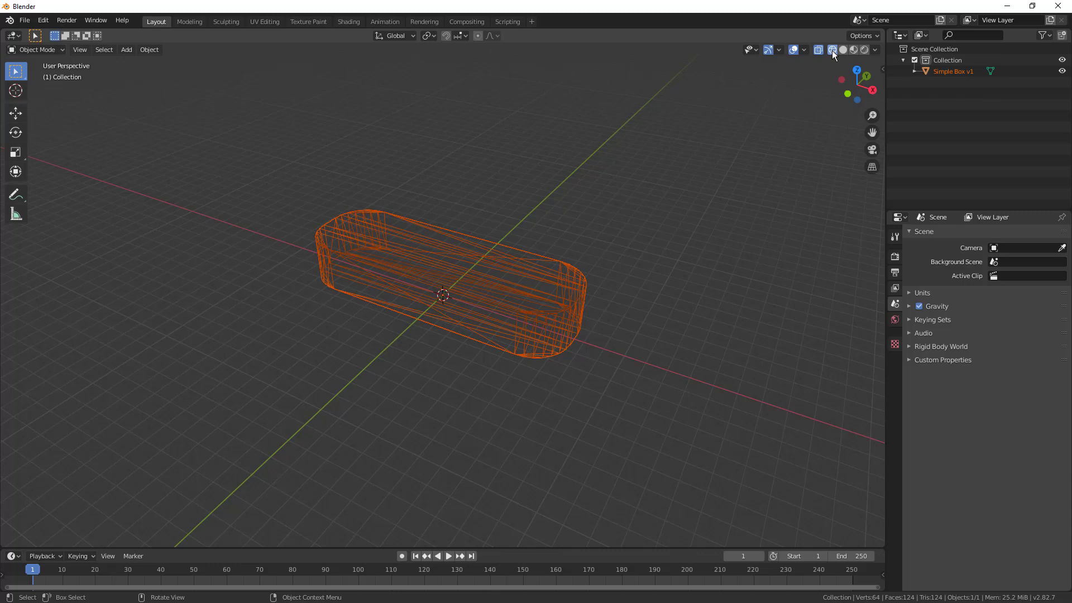
{"action": "middle_click_drag", "start_coordinate": [594, 288], "coordinate": [537, 312]}
{"action": "scroll", "coordinate": [505, 302], "scroll_direction": "up", "scroll_amount": 4}
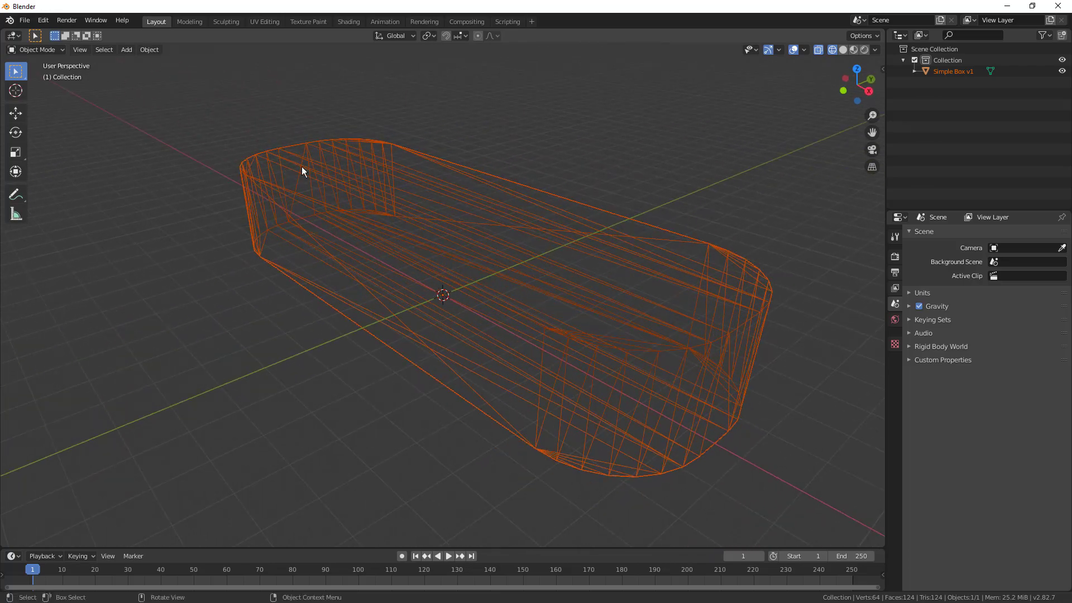
{"action": "middle_click_drag", "start_coordinate": [279, 152], "coordinate": [407, 219]}
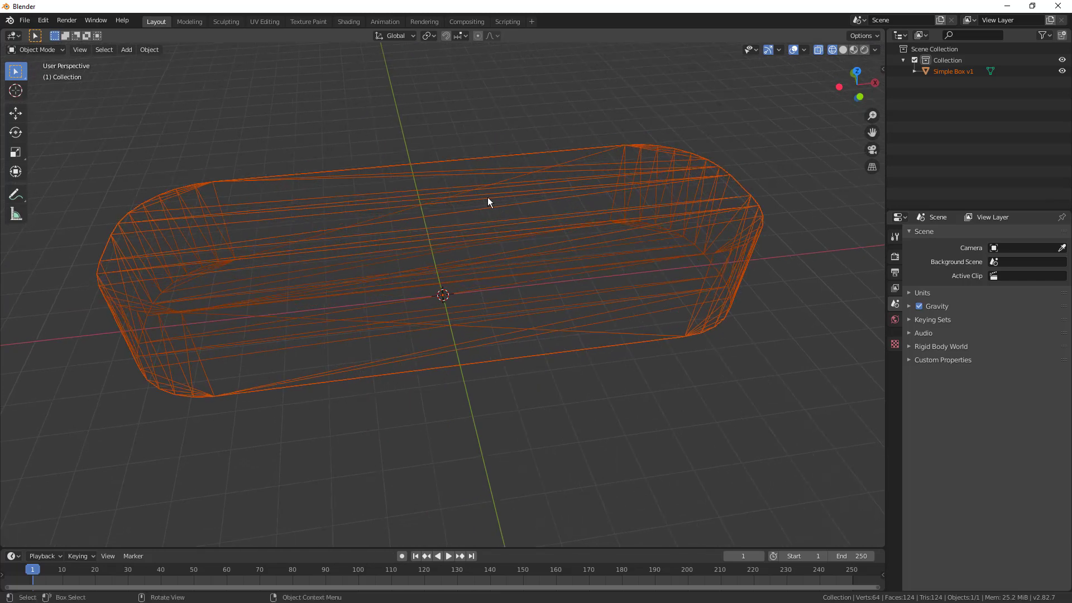
{"action": "left_click", "coordinate": [241, 207]}
Enter Edit Mode and run Mesh > Clean Up > Decimate Geometry on the box.
{"action": "left_click", "coordinate": [45, 49]}
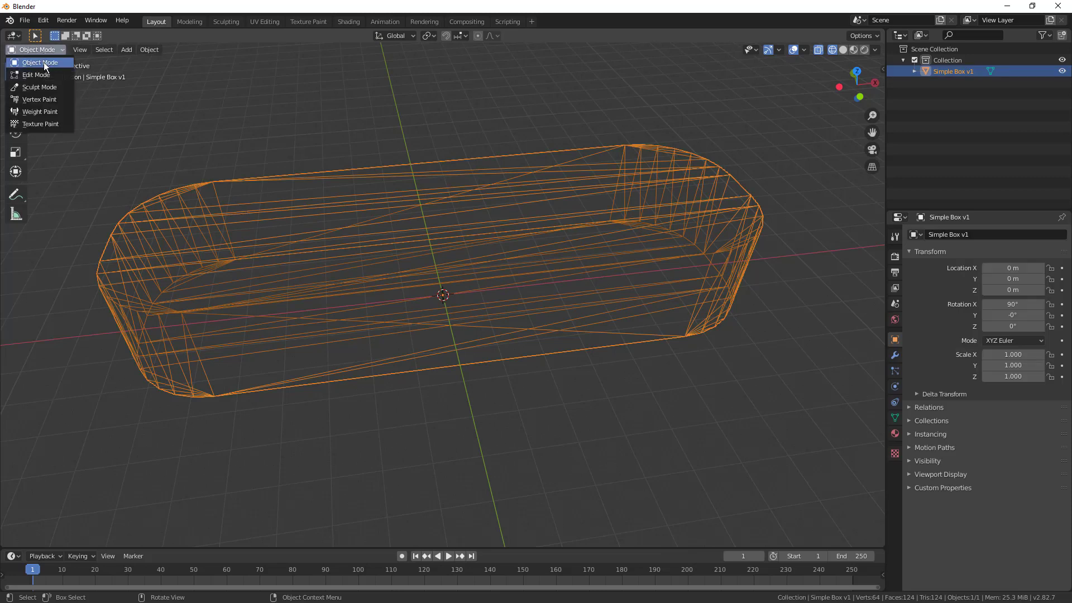
{"action": "left_click", "coordinate": [45, 73]}
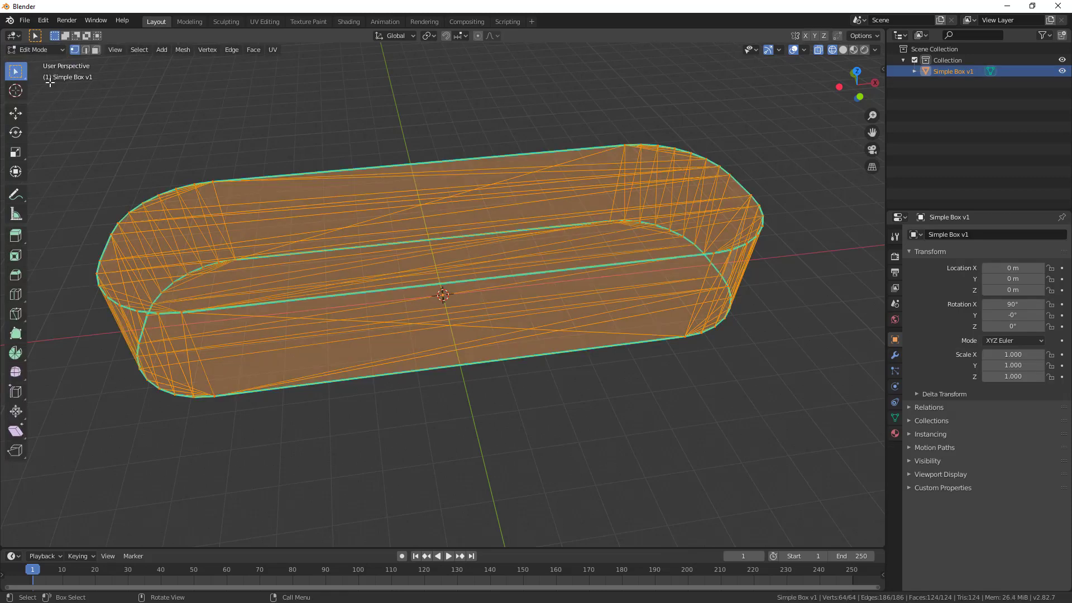
{"action": "left_click", "coordinate": [184, 50]}
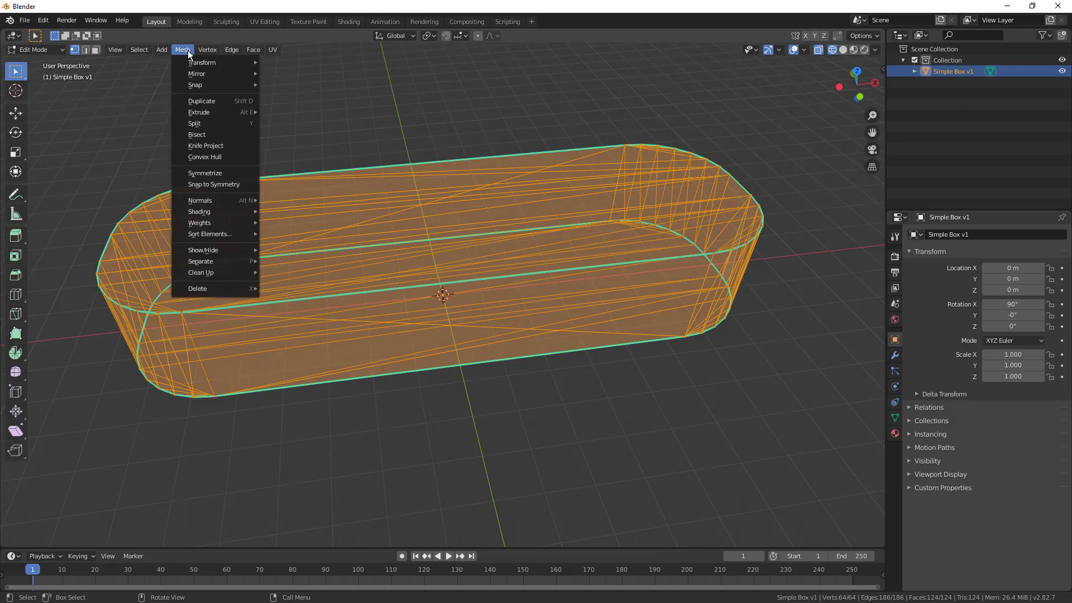
{"action": "mouse_move", "coordinate": [243, 274]}
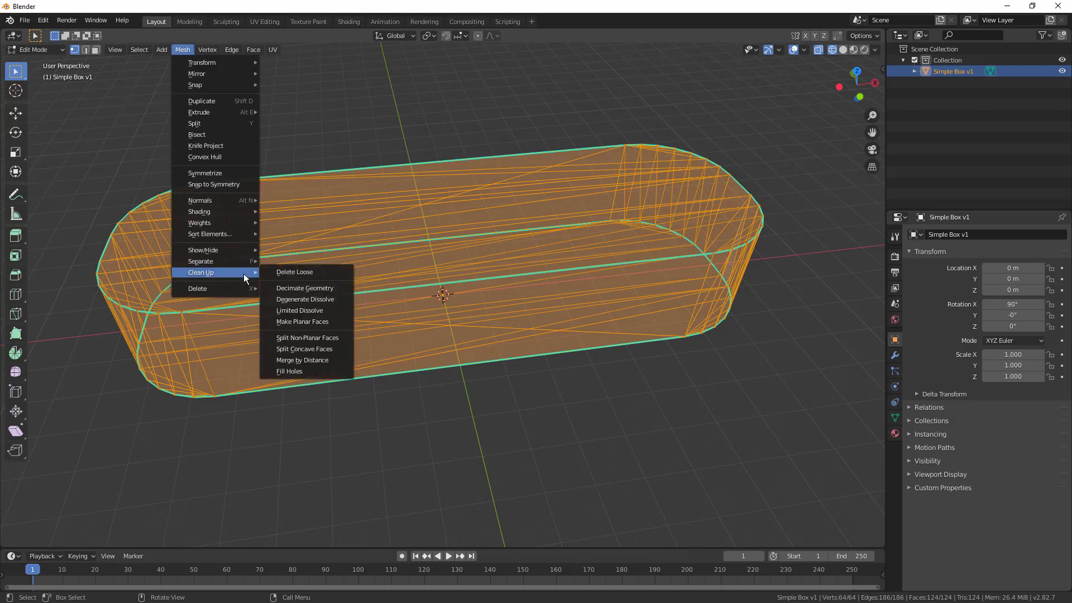
{"action": "left_click", "coordinate": [309, 288]}
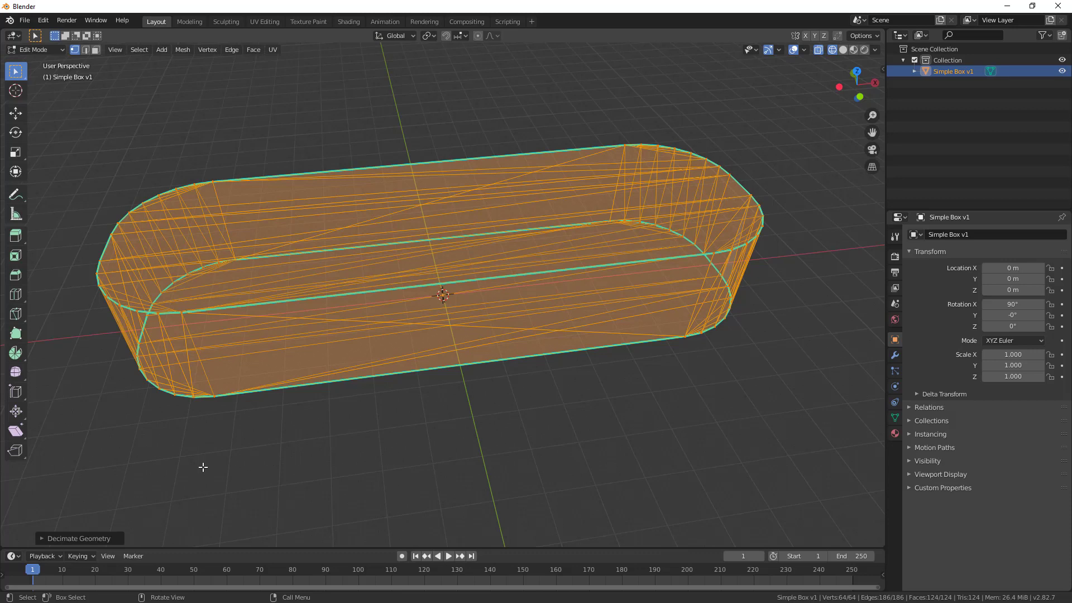
Set the Decimate ratio to 0.260, leaving 18 vertices and 32 faces.
{"action": "left_click", "coordinate": [47, 538]}
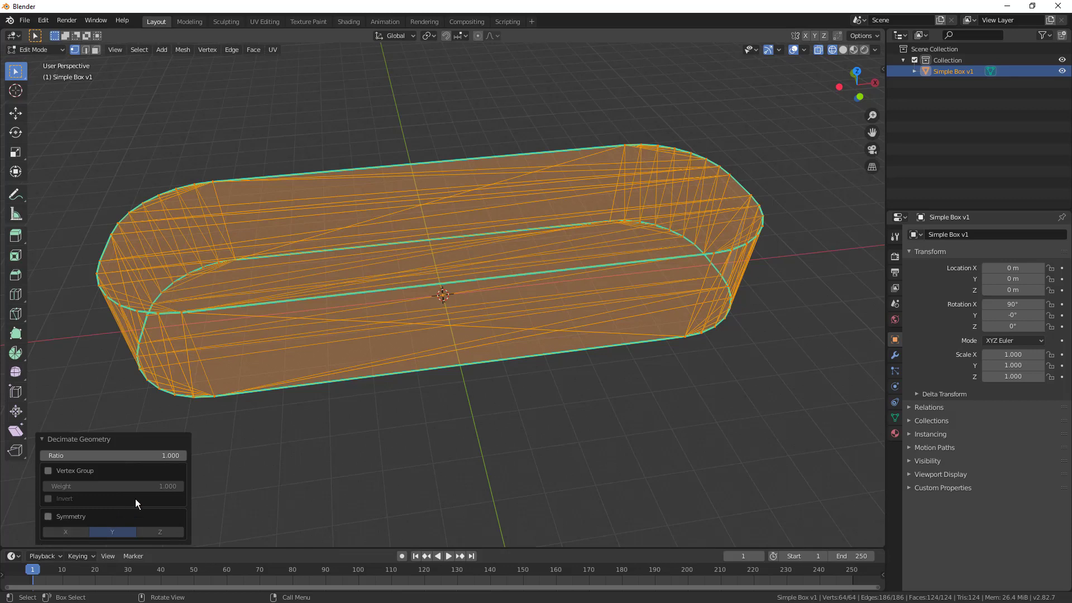
{"action": "left_click_drag", "start_coordinate": [134, 454], "coordinate": [28, 455]}
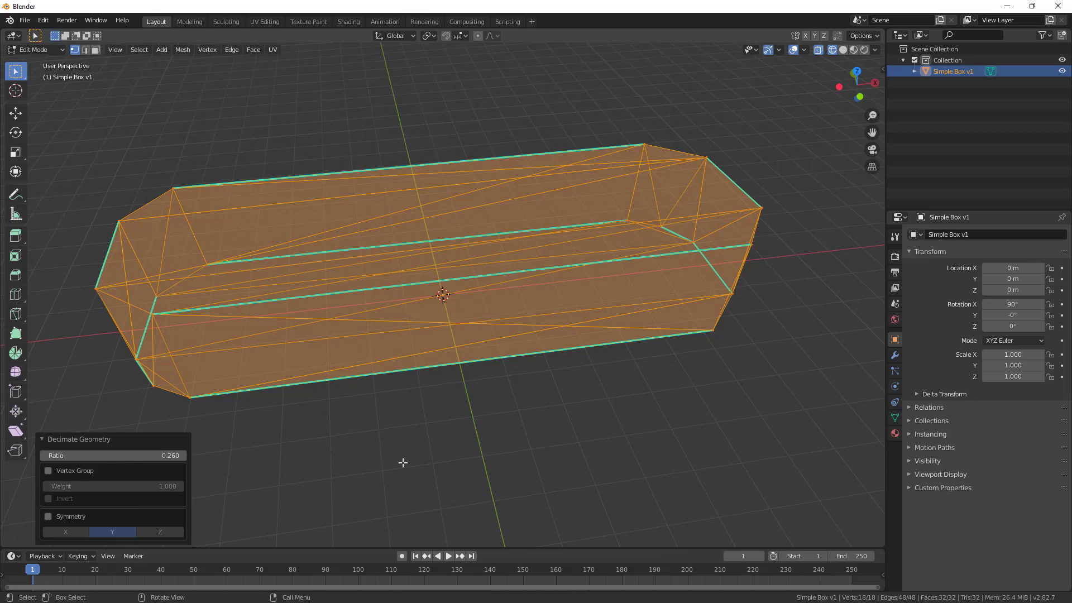
{"action": "middle_click_drag", "start_coordinate": [481, 368], "coordinate": [188, 447]}
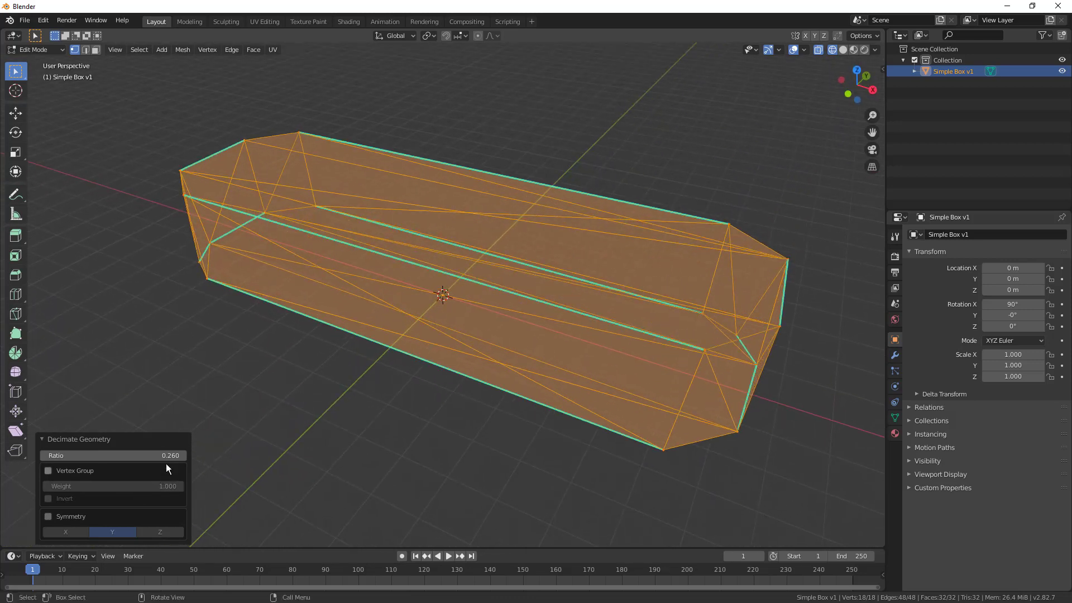
{"action": "left_click", "coordinate": [102, 438]}
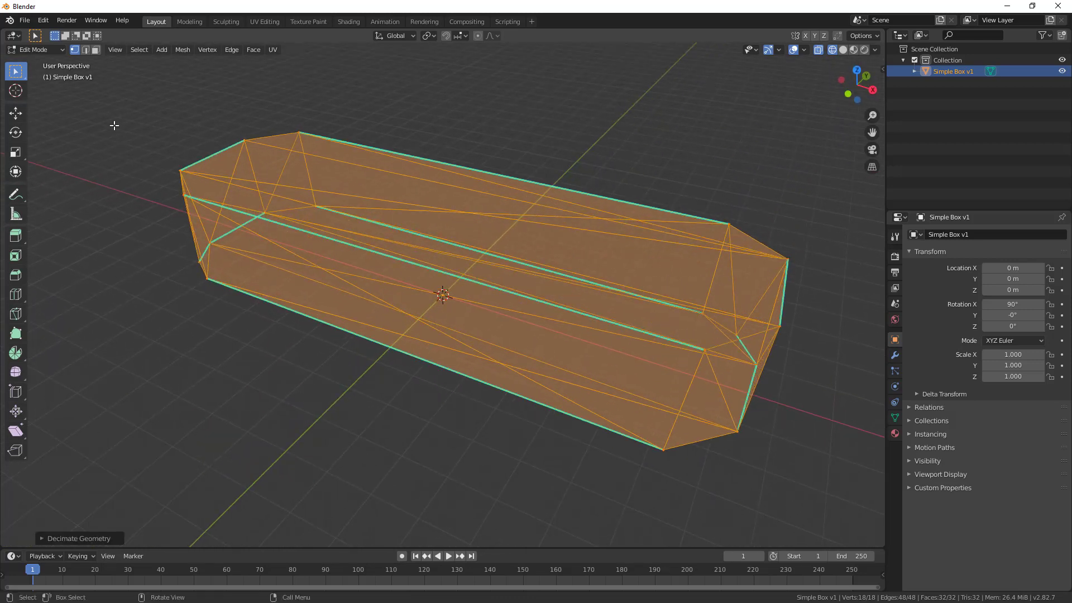
Switch Simple Box v1 back to Object Mode with solid shading and inspect the low-poly box.
{"action": "left_click", "coordinate": [43, 48]}
{"action": "left_click", "coordinate": [46, 62]}
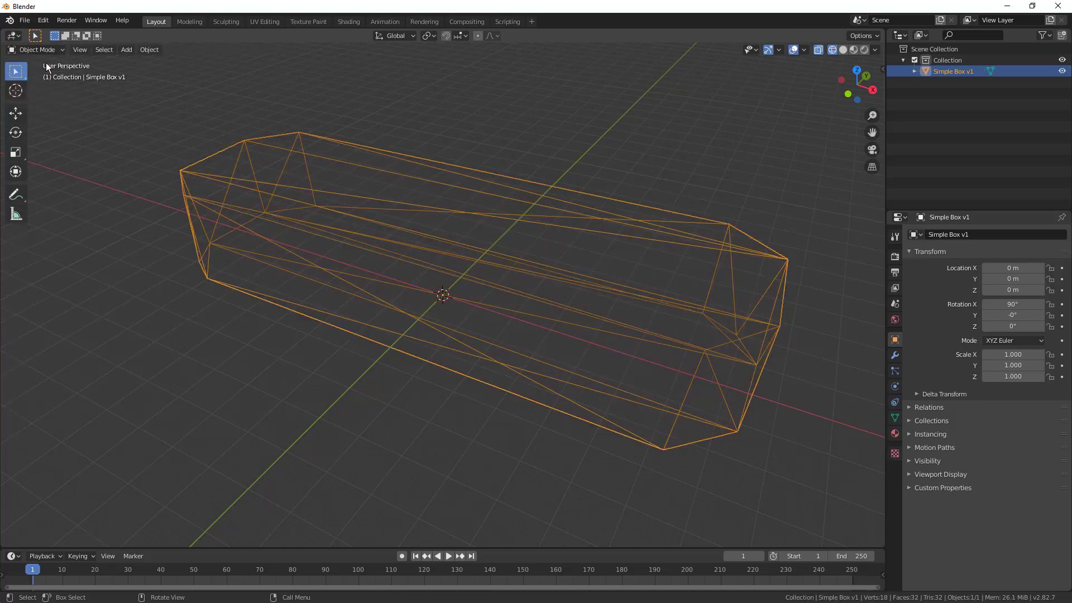
{"action": "left_click", "coordinate": [843, 49]}
{"action": "mouse_move", "coordinate": [672, 201]}
{"action": "middle_mouse_down"}
{"action": "mouse_move", "coordinate": [591, 259]}
{"action": "mouse_move", "coordinate": [551, 228]}
{"action": "mouse_move", "coordinate": [542, 199]}
{"action": "mouse_move", "coordinate": [573, 244]}
{"action": "mouse_move", "coordinate": [624, 255]}
{"action": "mouse_move", "coordinate": [621, 282]}
{"action": "mouse_move", "coordinate": [604, 270]}
{"action": "middle_mouse_up"}
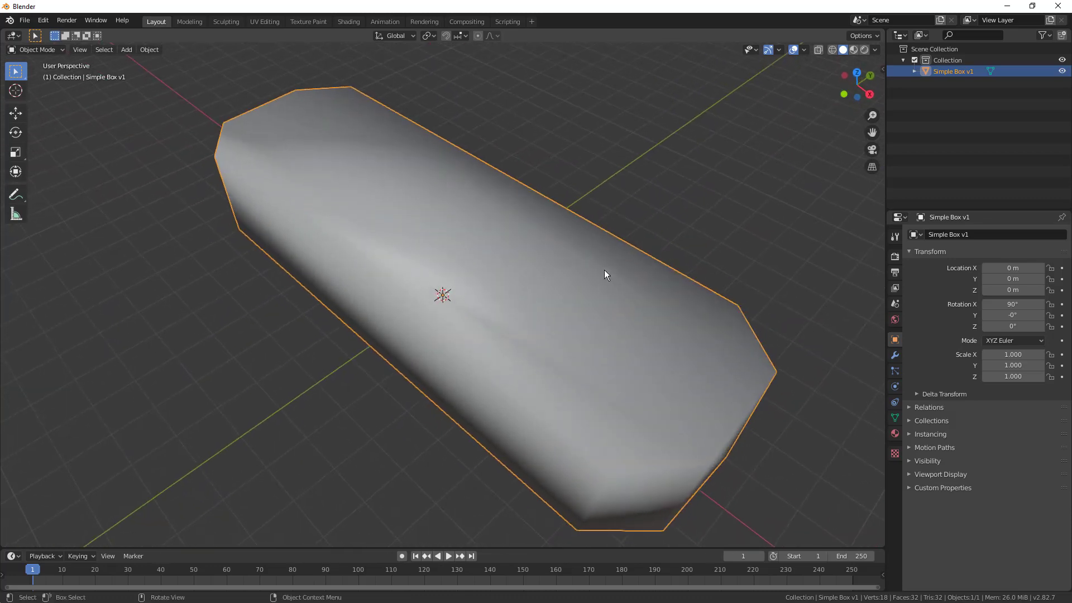
{"action": "scroll", "coordinate": [564, 246], "scroll_direction": "down", "scroll_amount": 3}
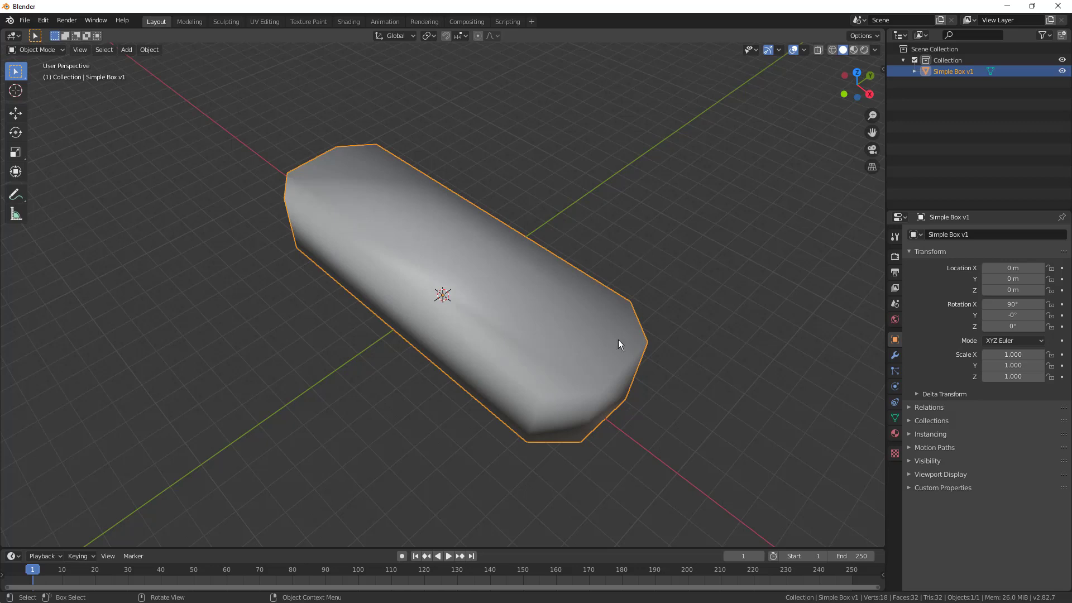
{"action": "middle_click_drag", "start_coordinate": [618, 339], "coordinate": [659, 256]}
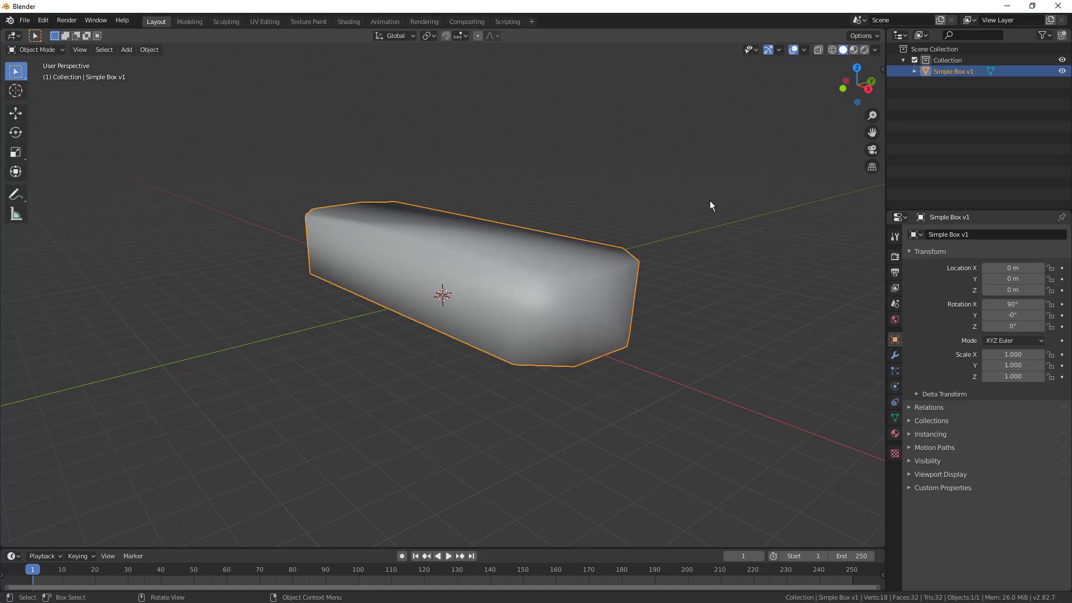
{"action": "middle_click_drag", "start_coordinate": [551, 151], "coordinate": [549, 173]}
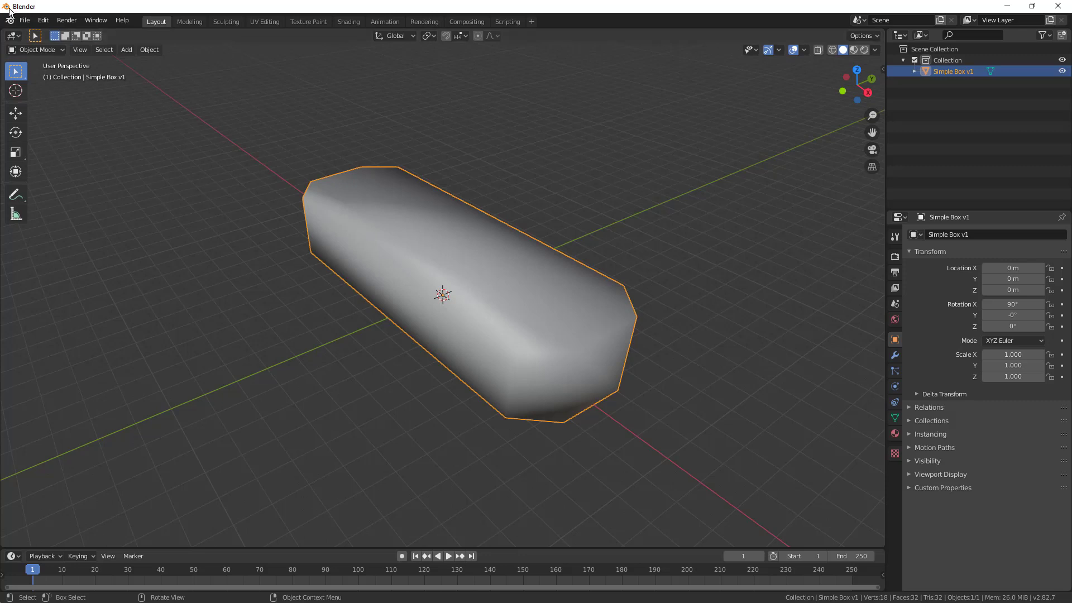
Save the scene through File > Save, renaming 'untitled' to SimpleBox.blend.
{"action": "left_click", "coordinate": [25, 20]}
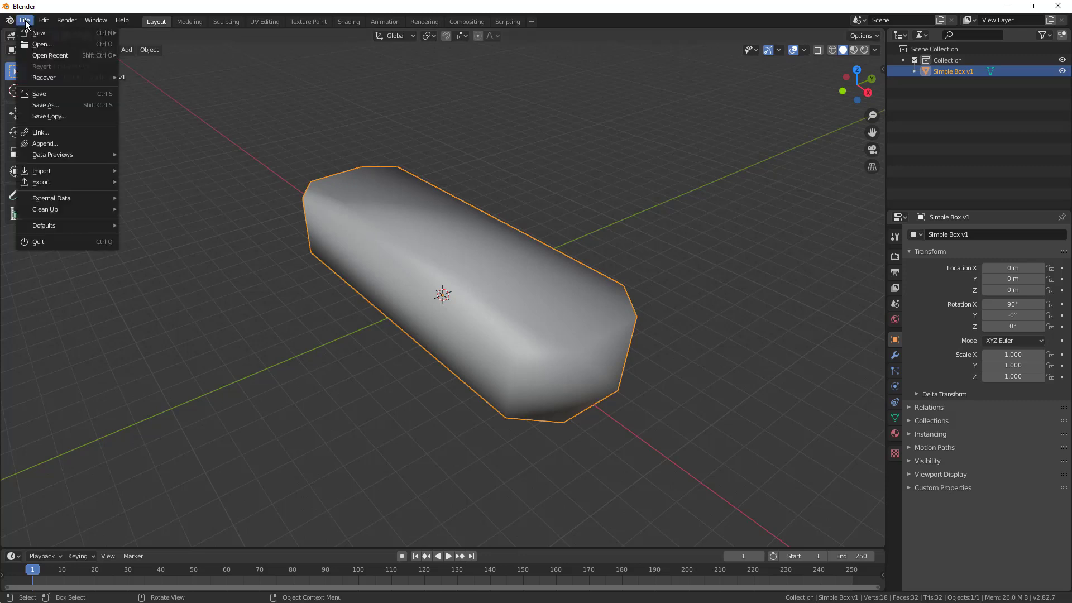
{"action": "left_click", "coordinate": [54, 92]}
{"action": "left_click", "coordinate": [408, 482]}
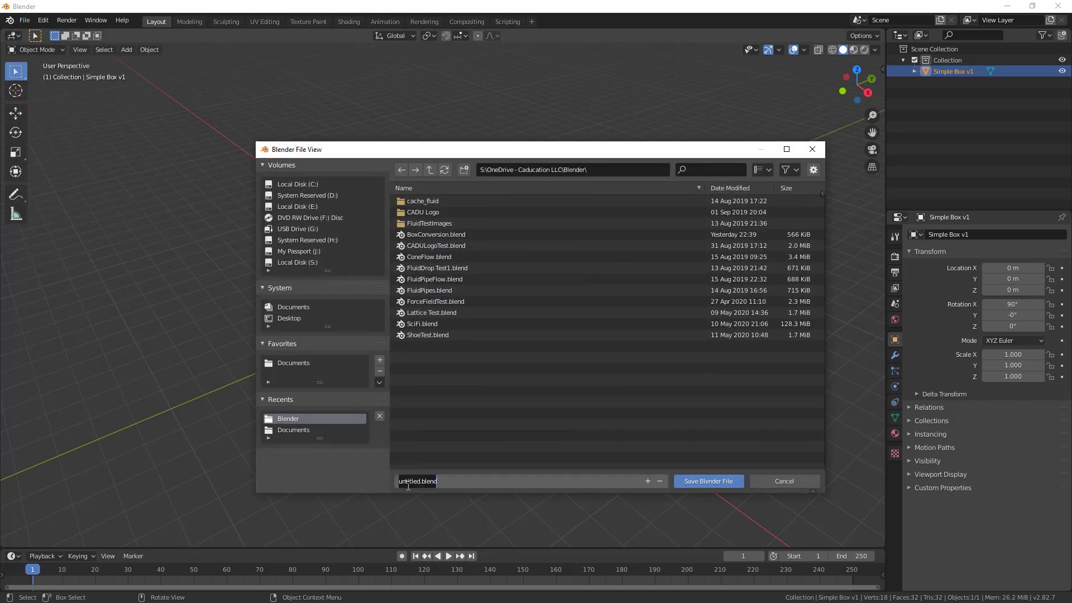
{"action": "left_click_drag", "start_coordinate": [413, 483], "coordinate": [391, 478]}
{"action": "key", "text": "Delete"}
{"action": "key", "text": "Delete"}
{"action": "key", "text": "Delete"}
{"action": "key", "text": "Delete"}
{"action": "key", "text": "Delete"}
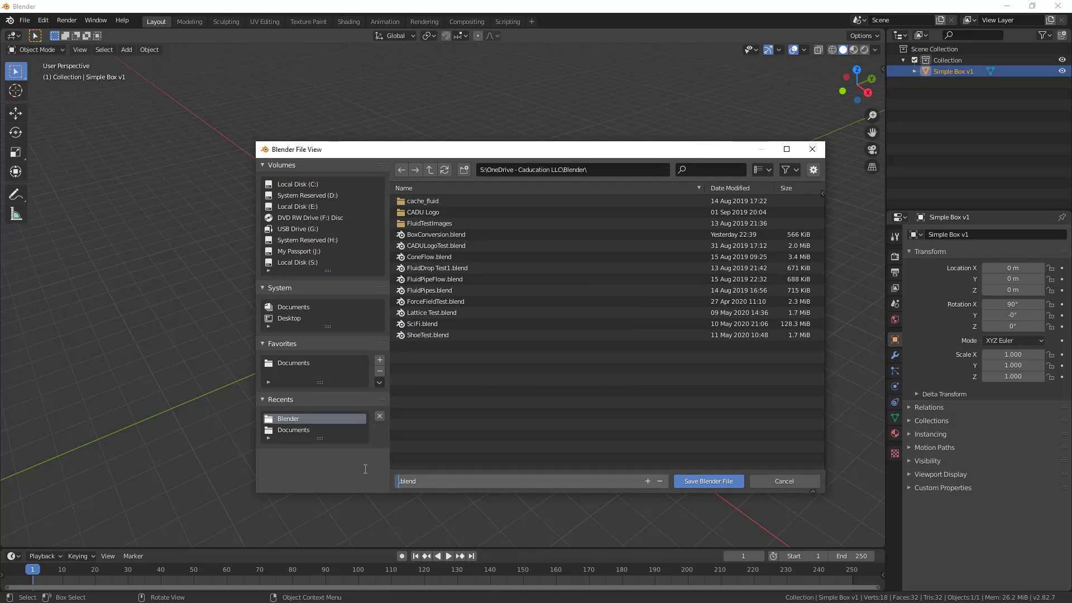
{"action": "type", "text": "SimpleBox"}
{"action": "left_click", "coordinate": [365, 468]}
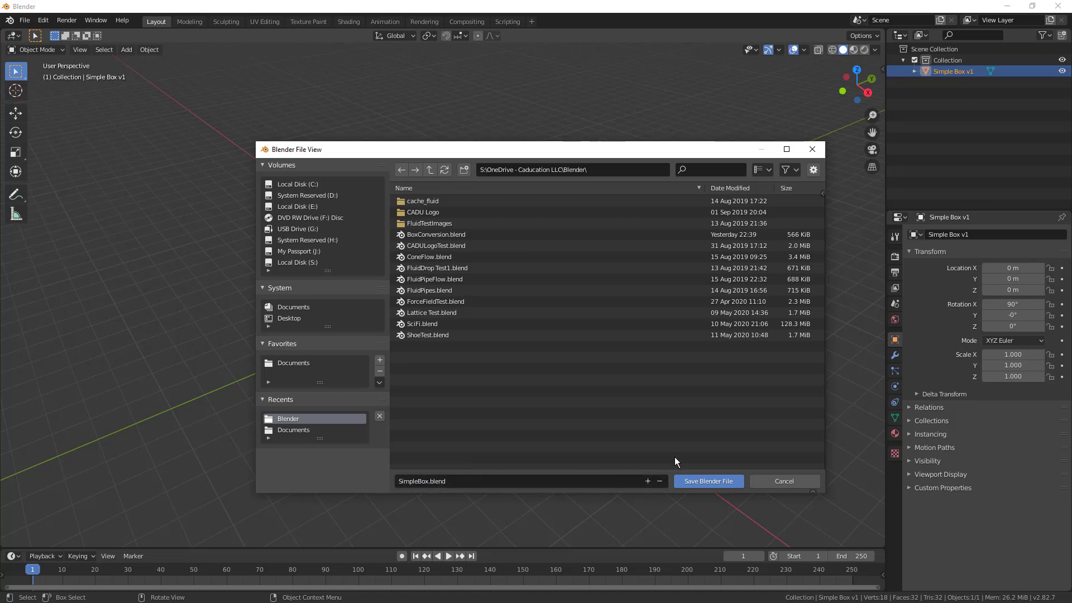
{"action": "left_click", "coordinate": [717, 480]}
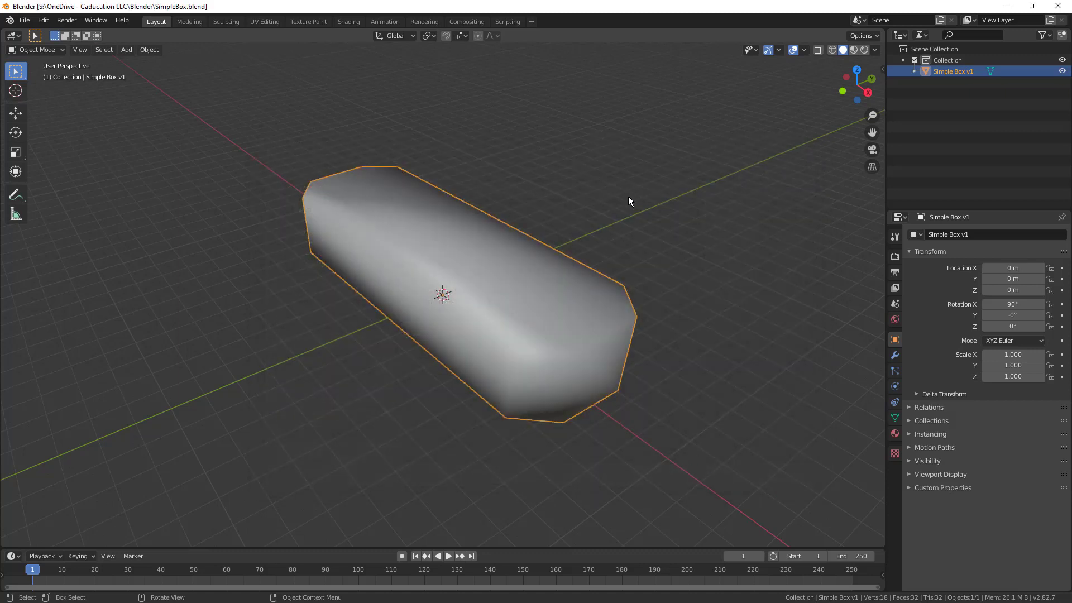